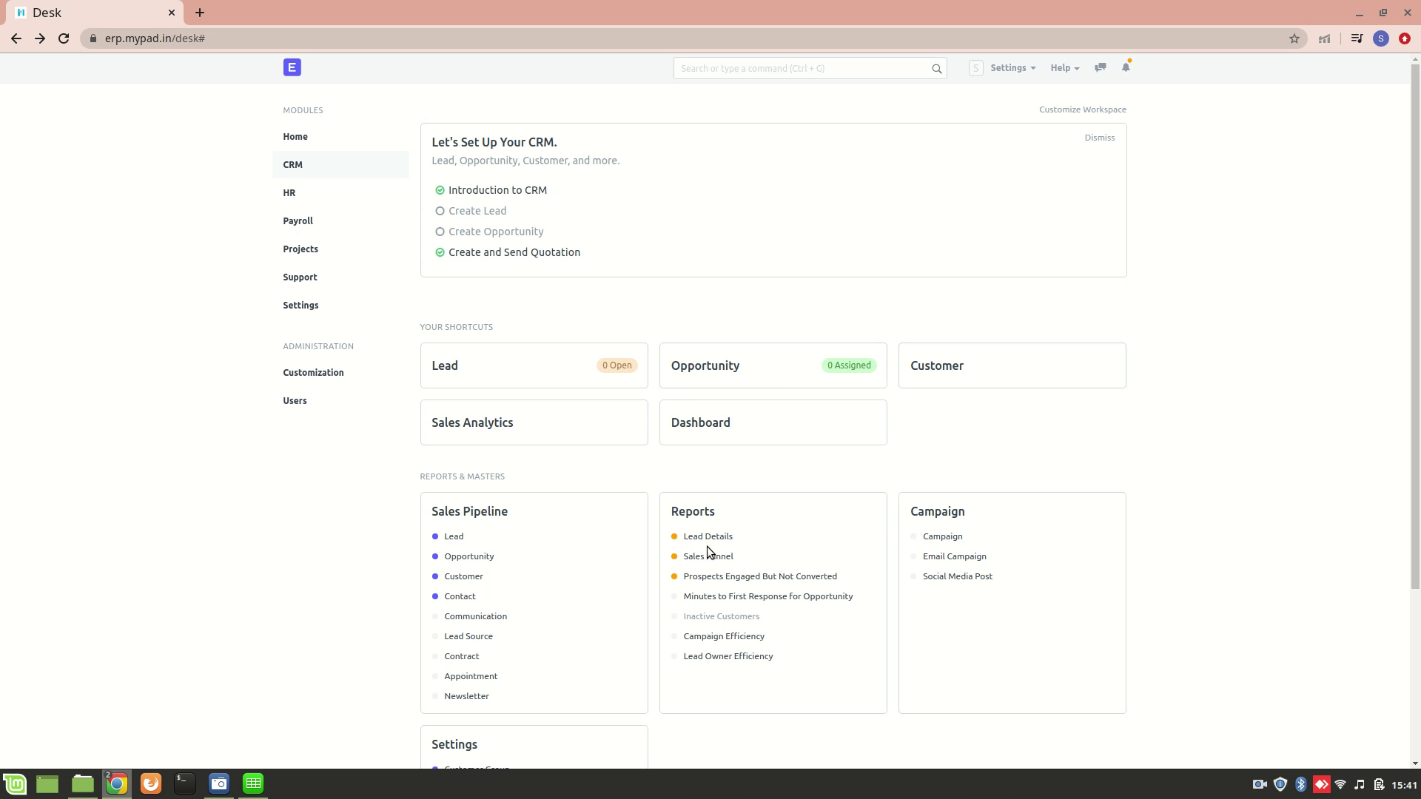
# Open the Contact list from Sales Pipeline in the CRM workspace
pyautogui.click(462, 597)
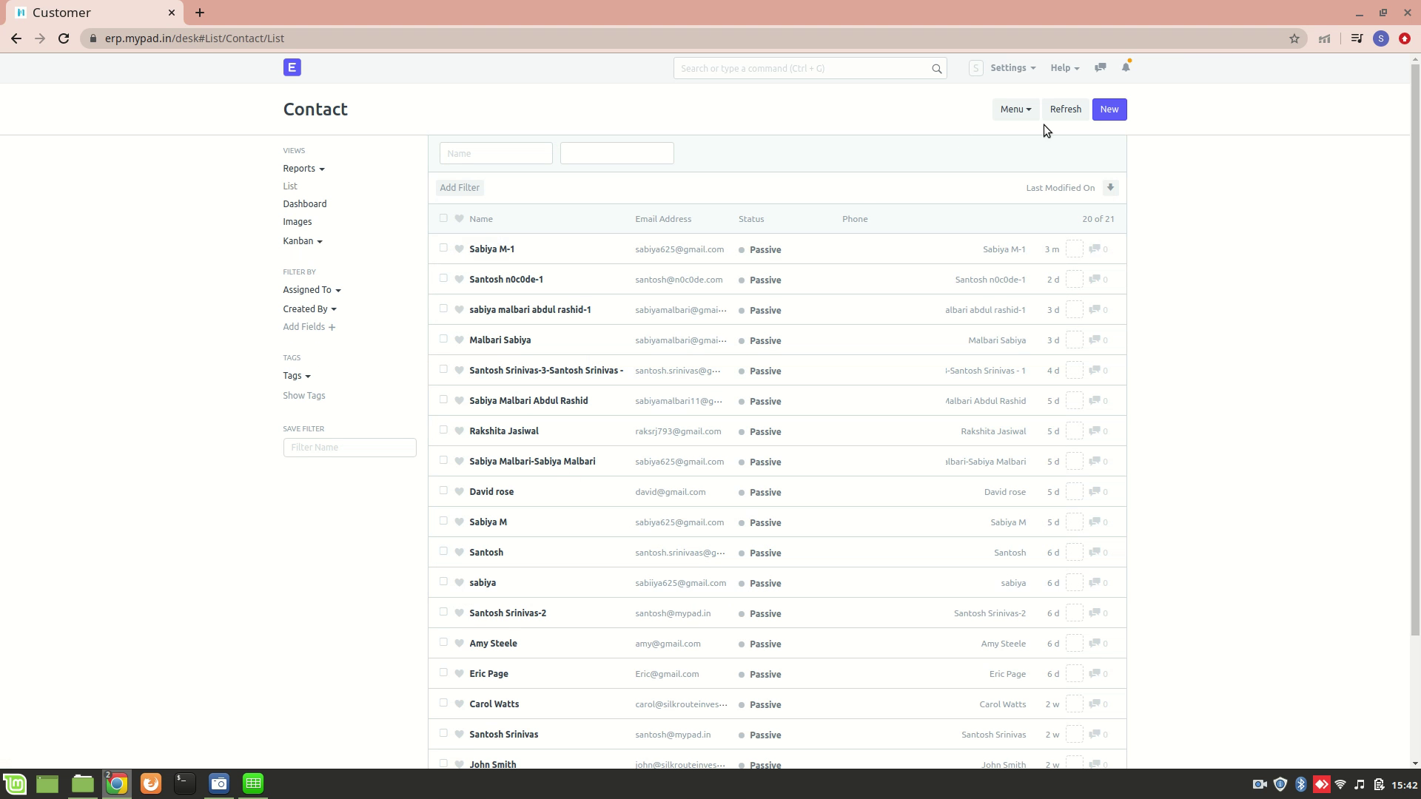
# Start a new contact and enter its first and last name, correcting a typo
pyautogui.click(1107, 111)
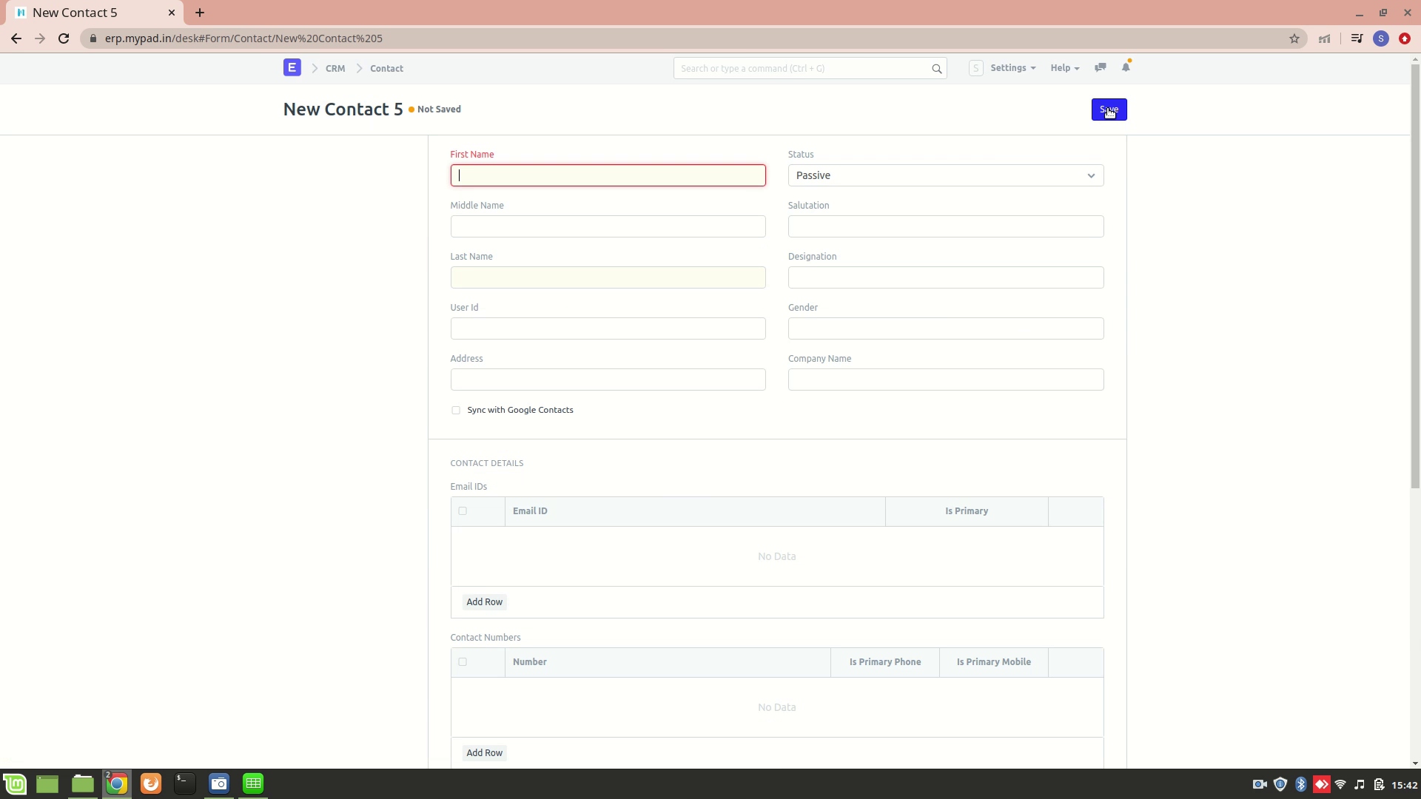
pyautogui.write('John')
pyautogui.click(668, 280)
pyautogui.write('P')
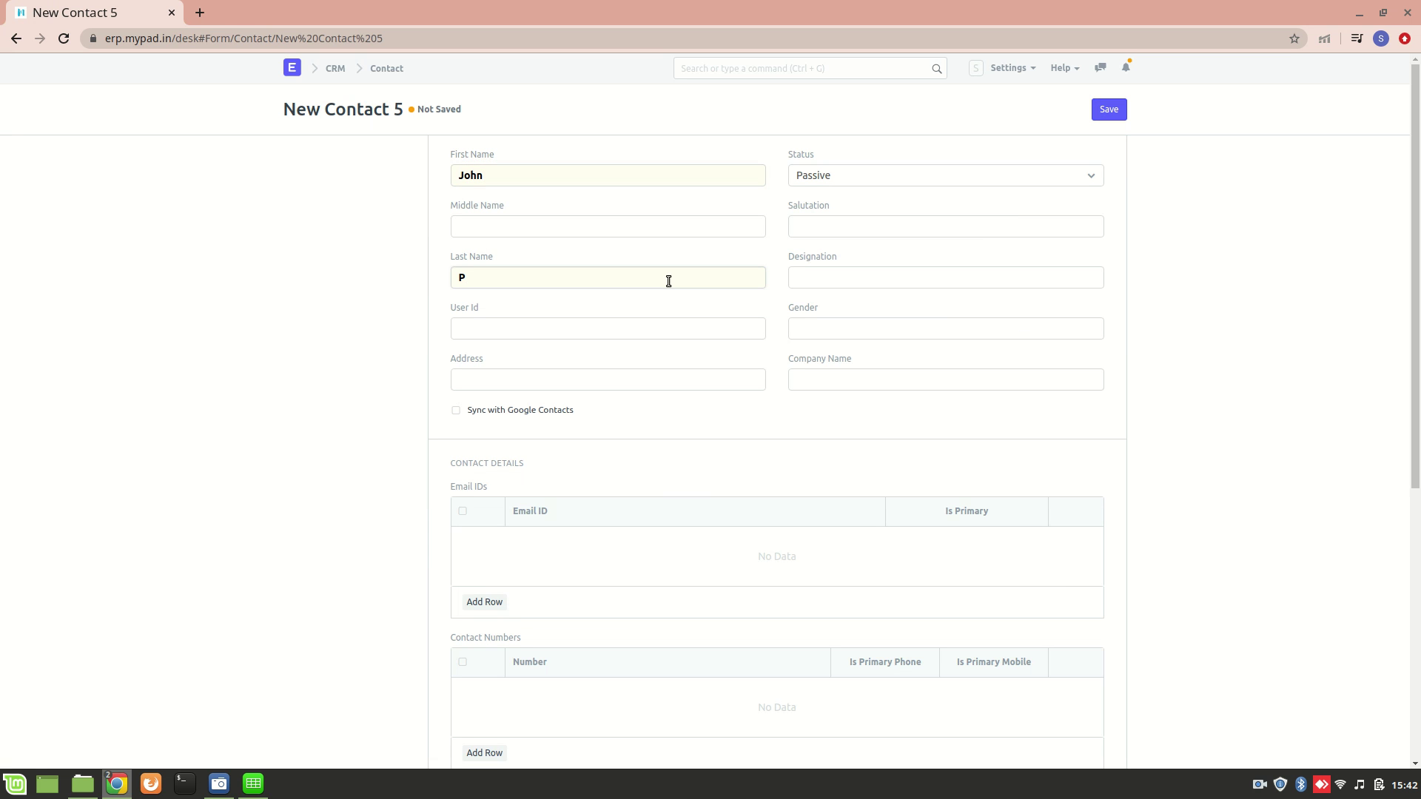
pyautogui.press('BackSpace')
pyautogui.write('Smith')
pyautogui.click(860, 175)
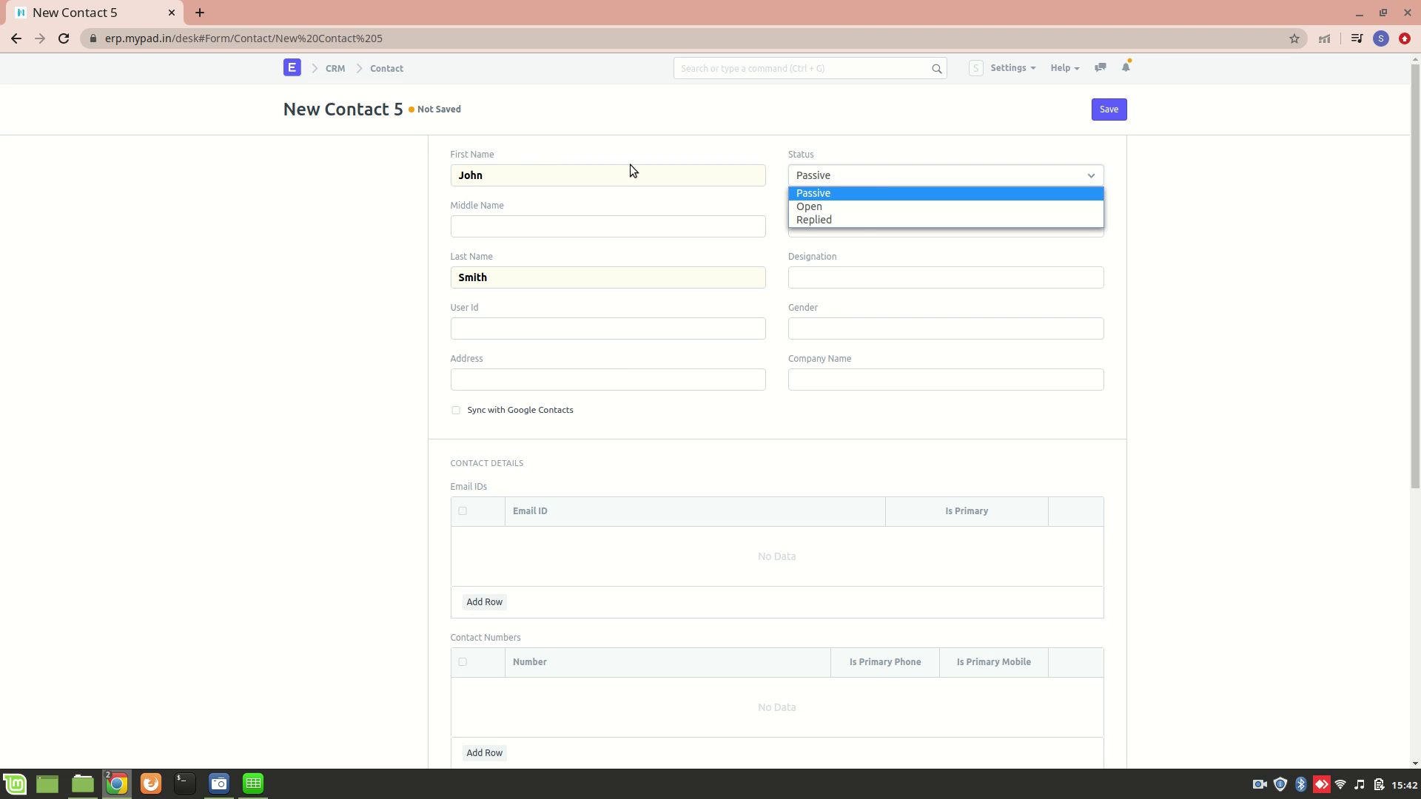
# Keep status Passive, set salutation to Mr and gender to Male
pyautogui.click(845, 197)
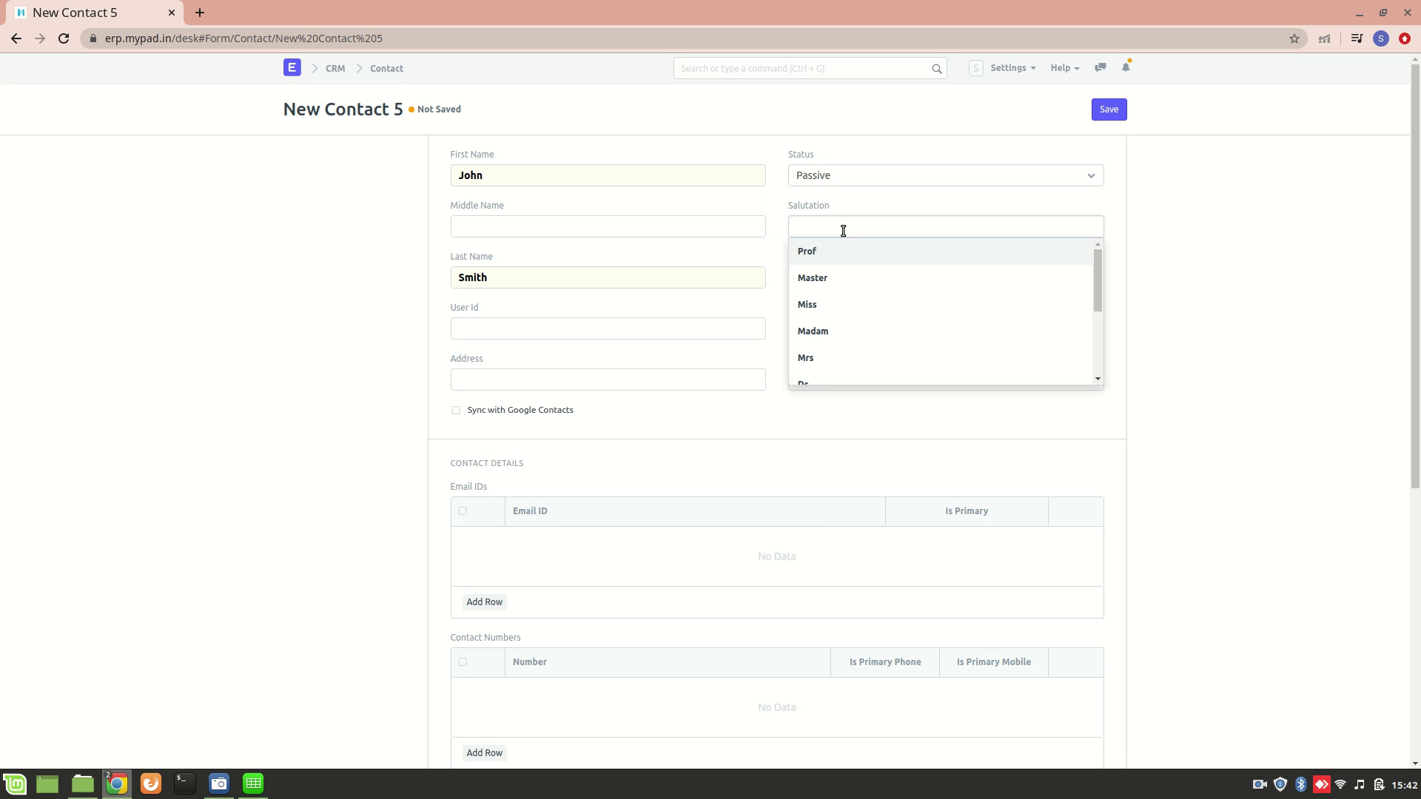
pyautogui.scroll(-4, 852, 297)
pyautogui.click(808, 317)
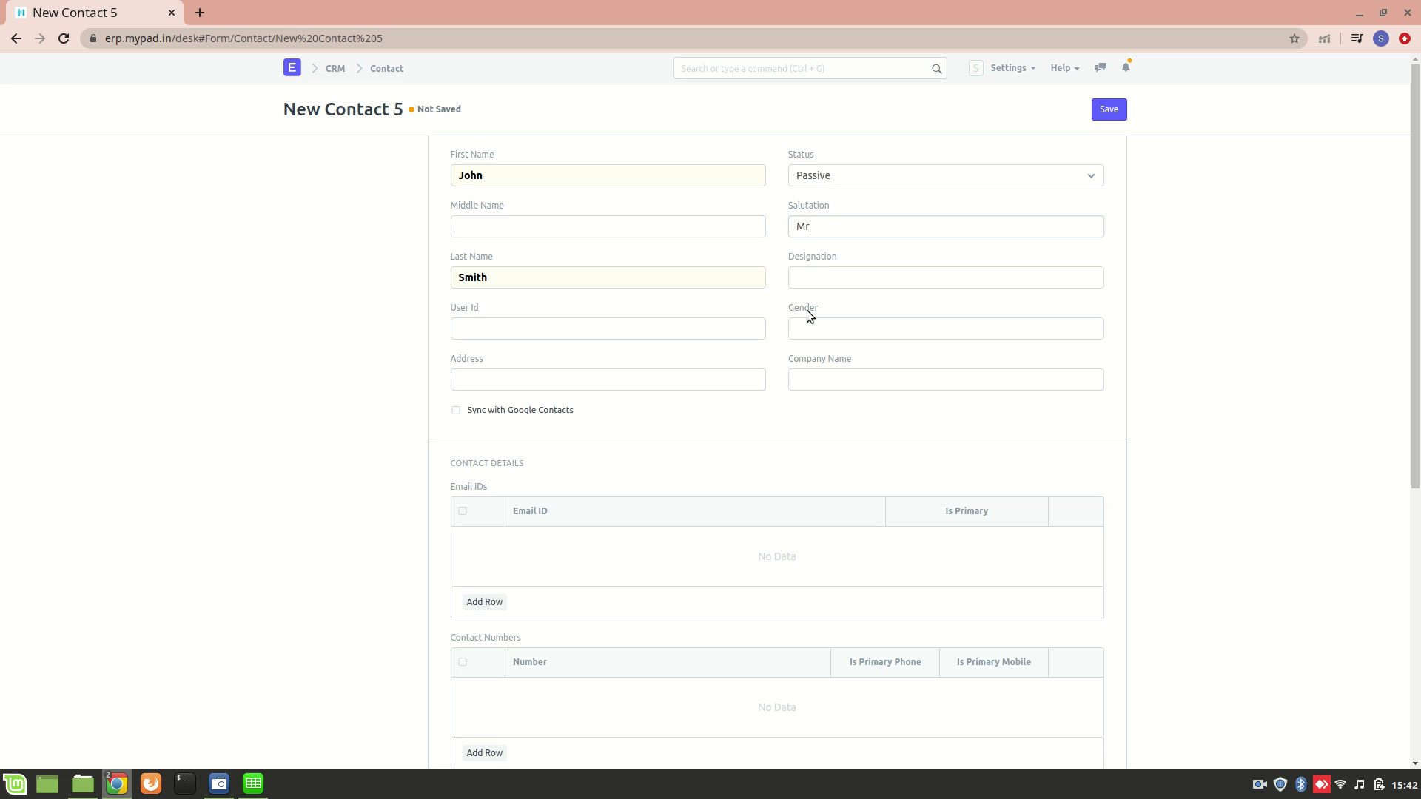
pyautogui.click(842, 278)
pyautogui.click(816, 331)
pyautogui.write('ma')
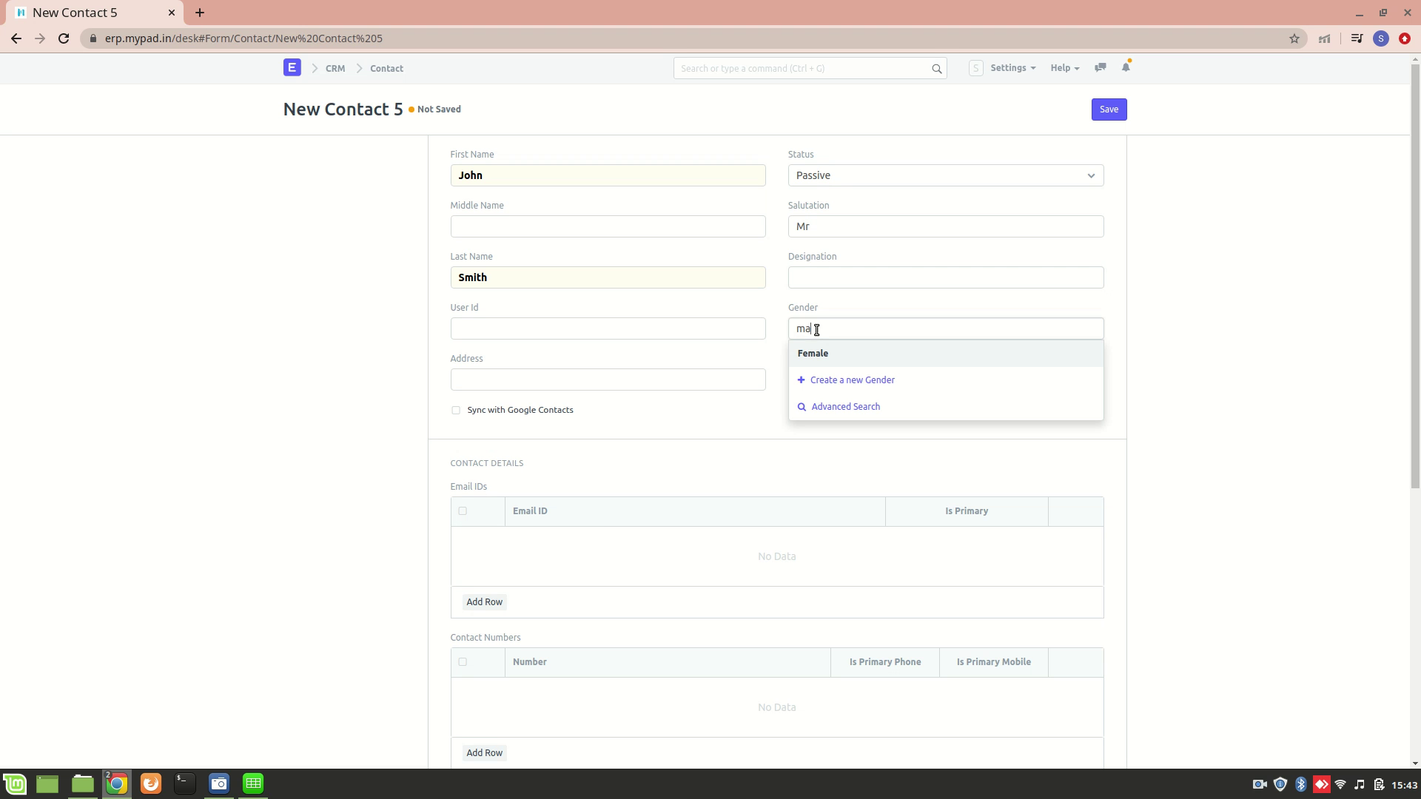
pyautogui.write('le')
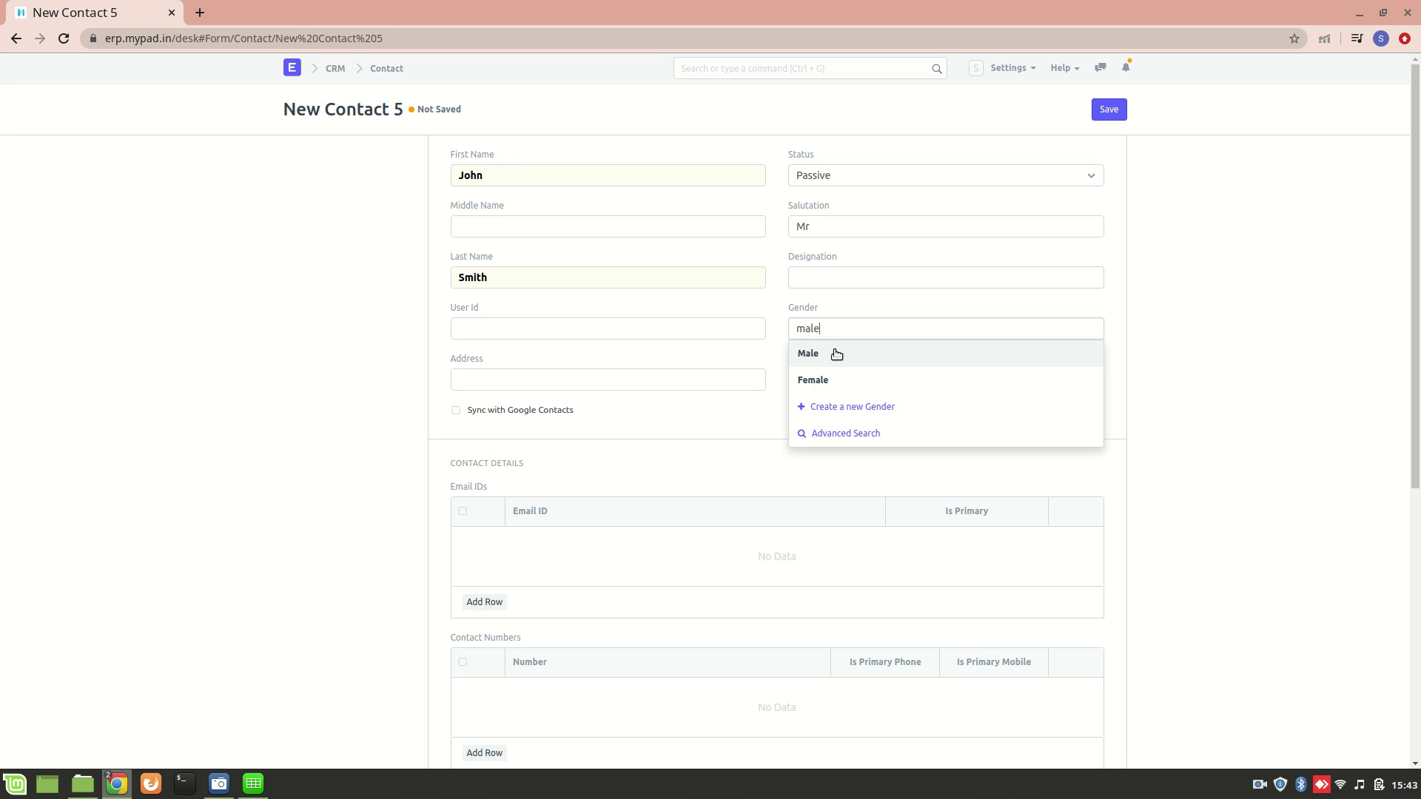
pyautogui.click(861, 355)
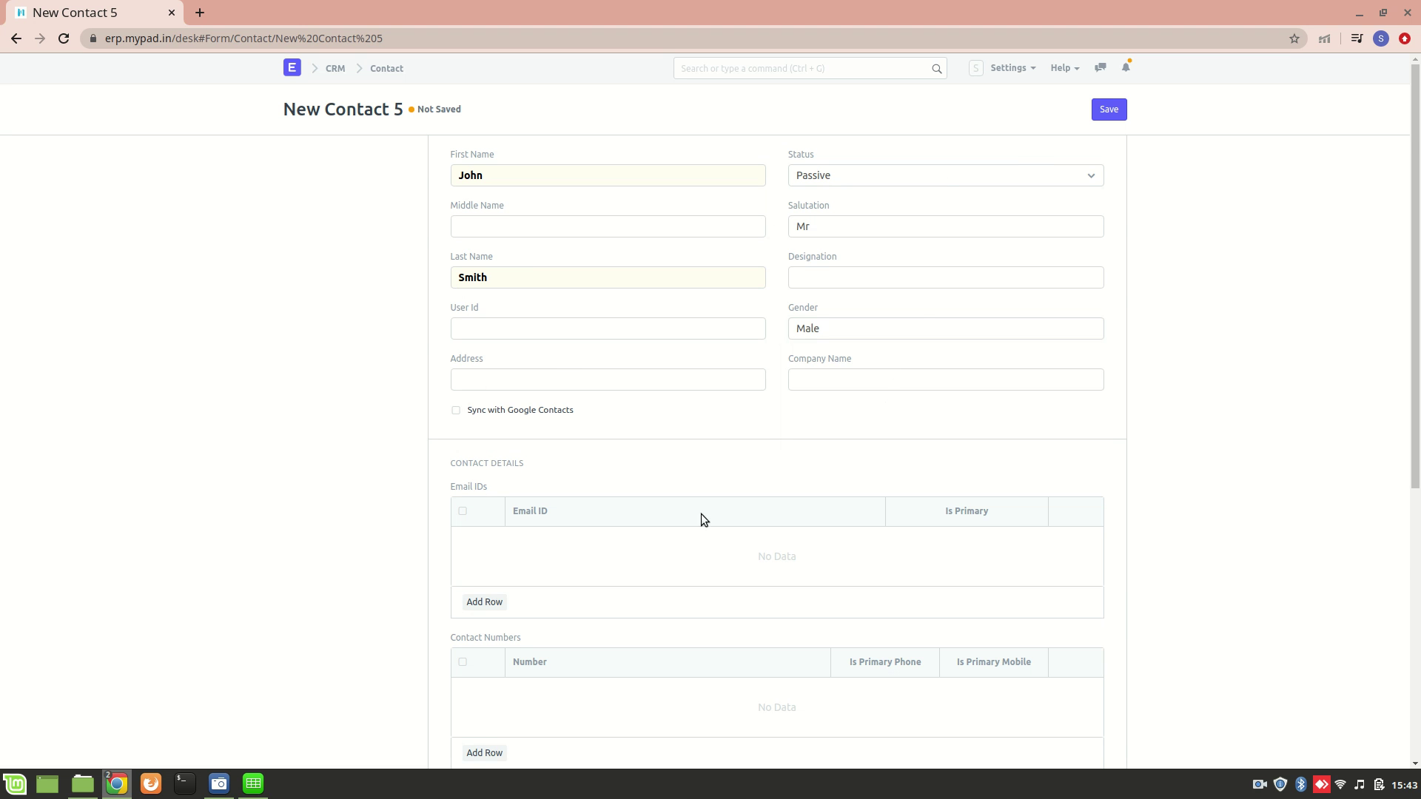
# Add an Email IDs row with the contact's e-mail address, ticked Is Primary
pyautogui.scroll(-2, 551, 557)
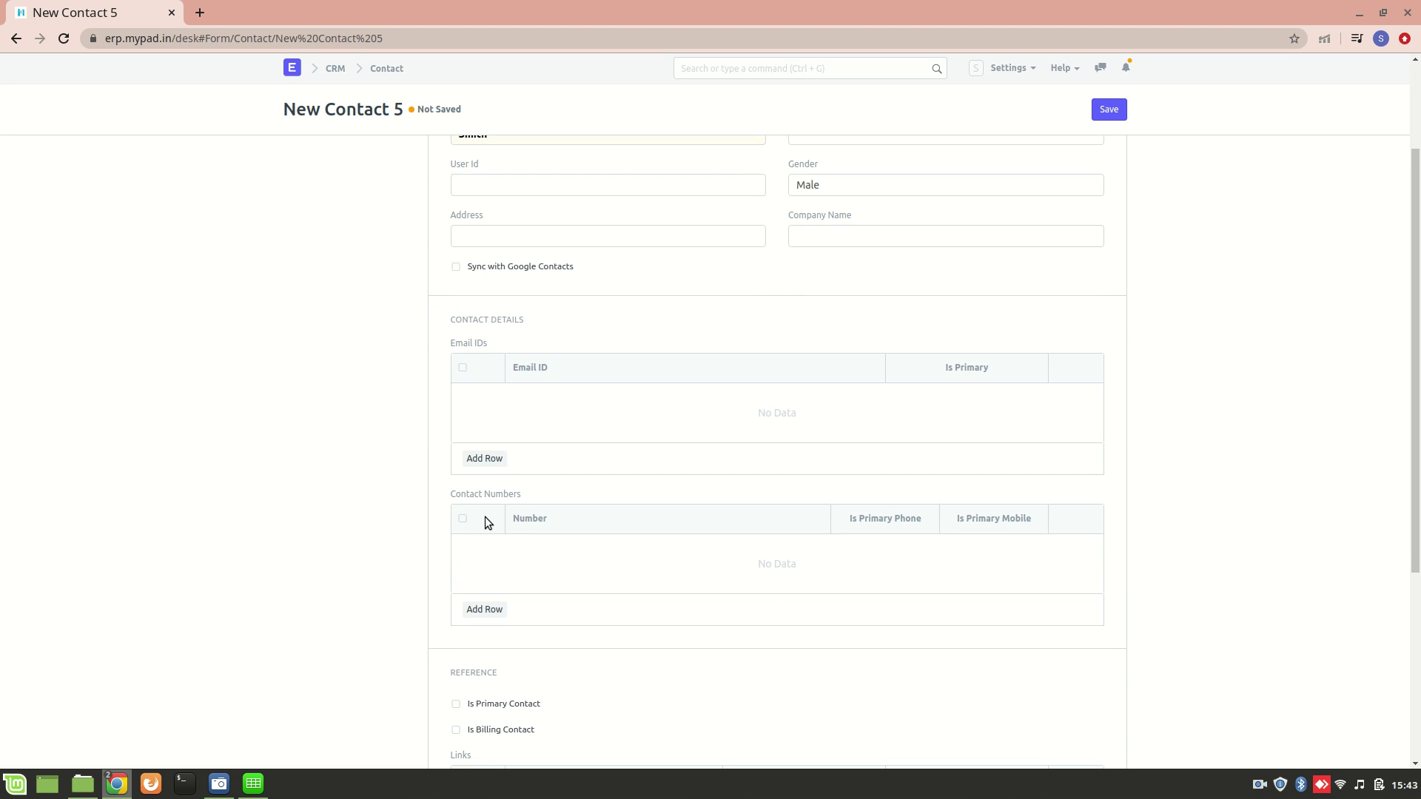
pyautogui.click(486, 457)
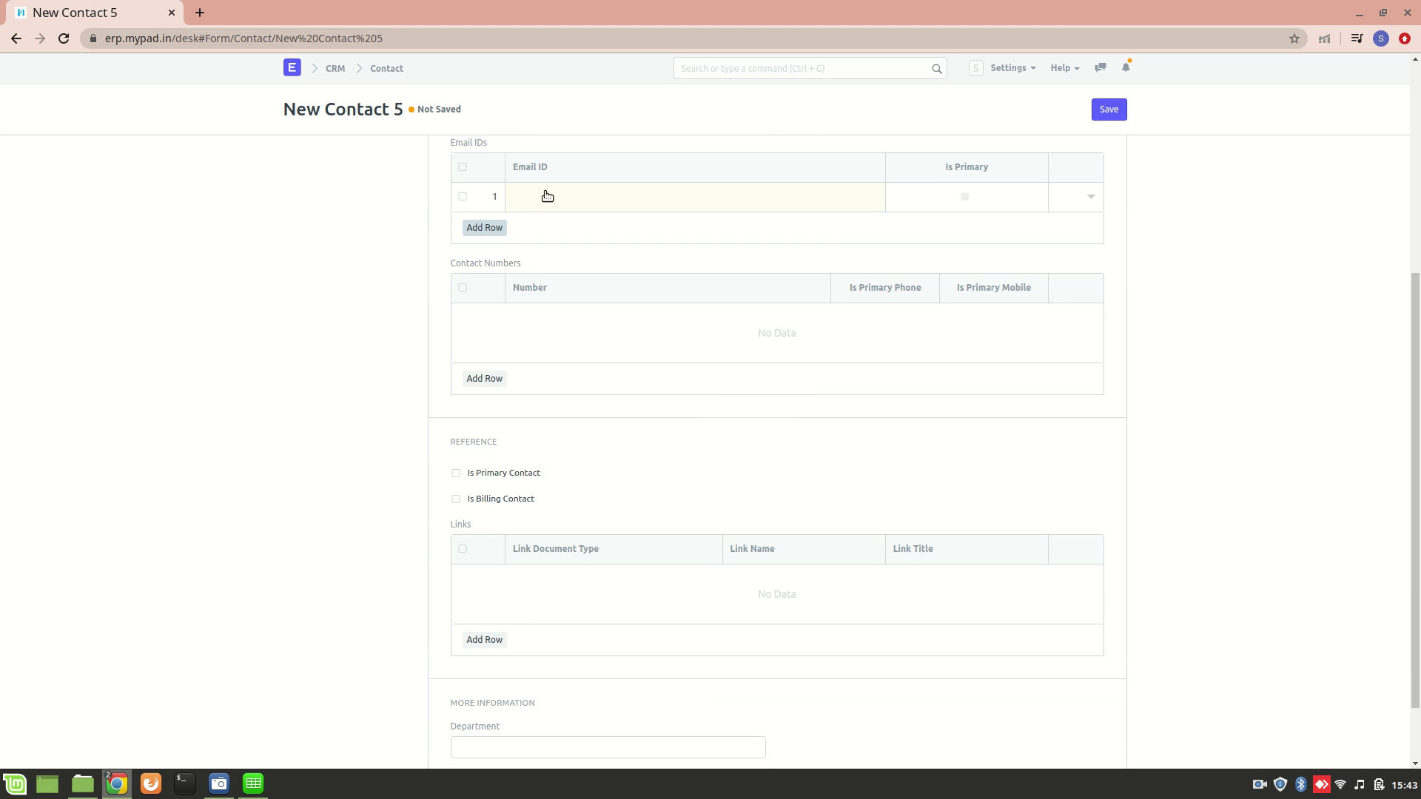
pyautogui.click(550, 194)
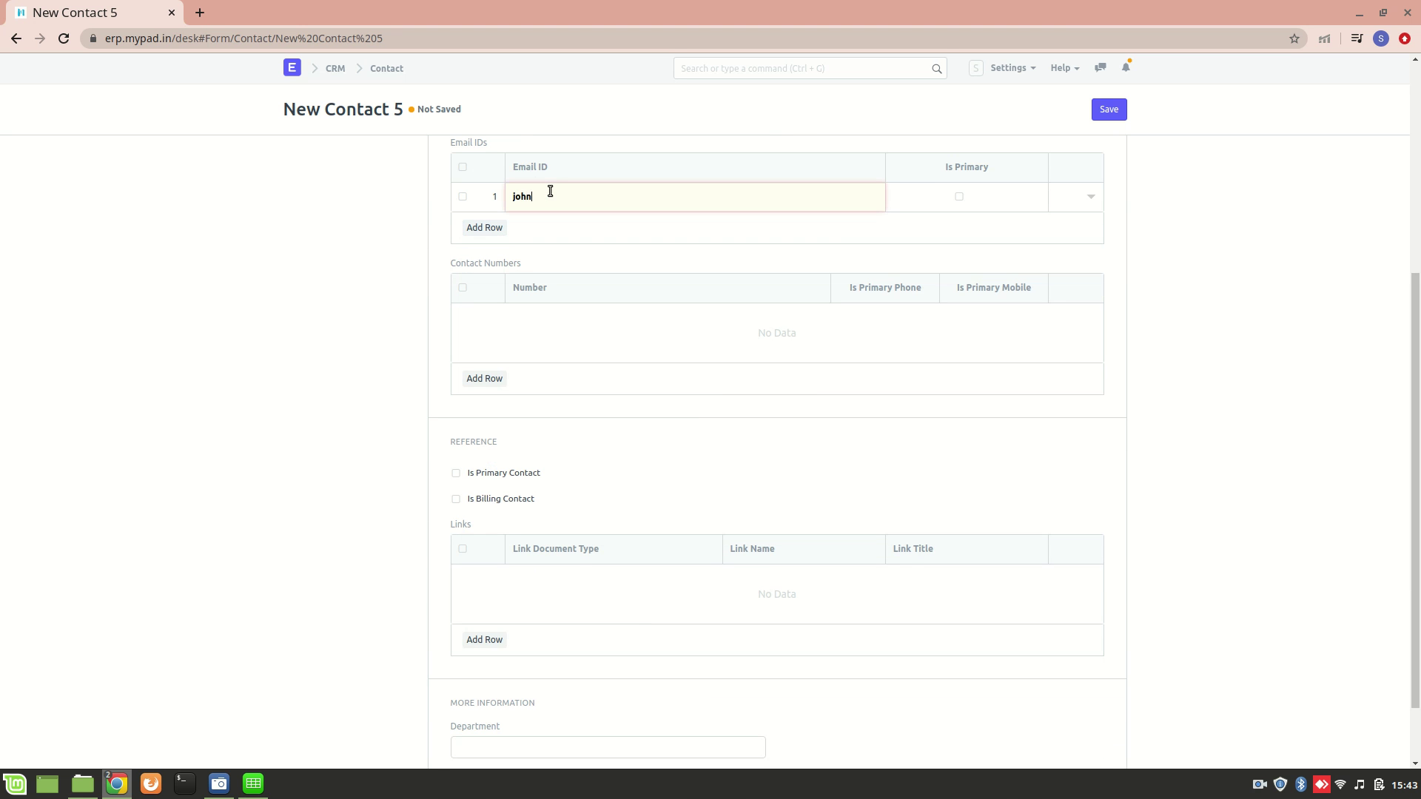
pyautogui.click(960, 197)
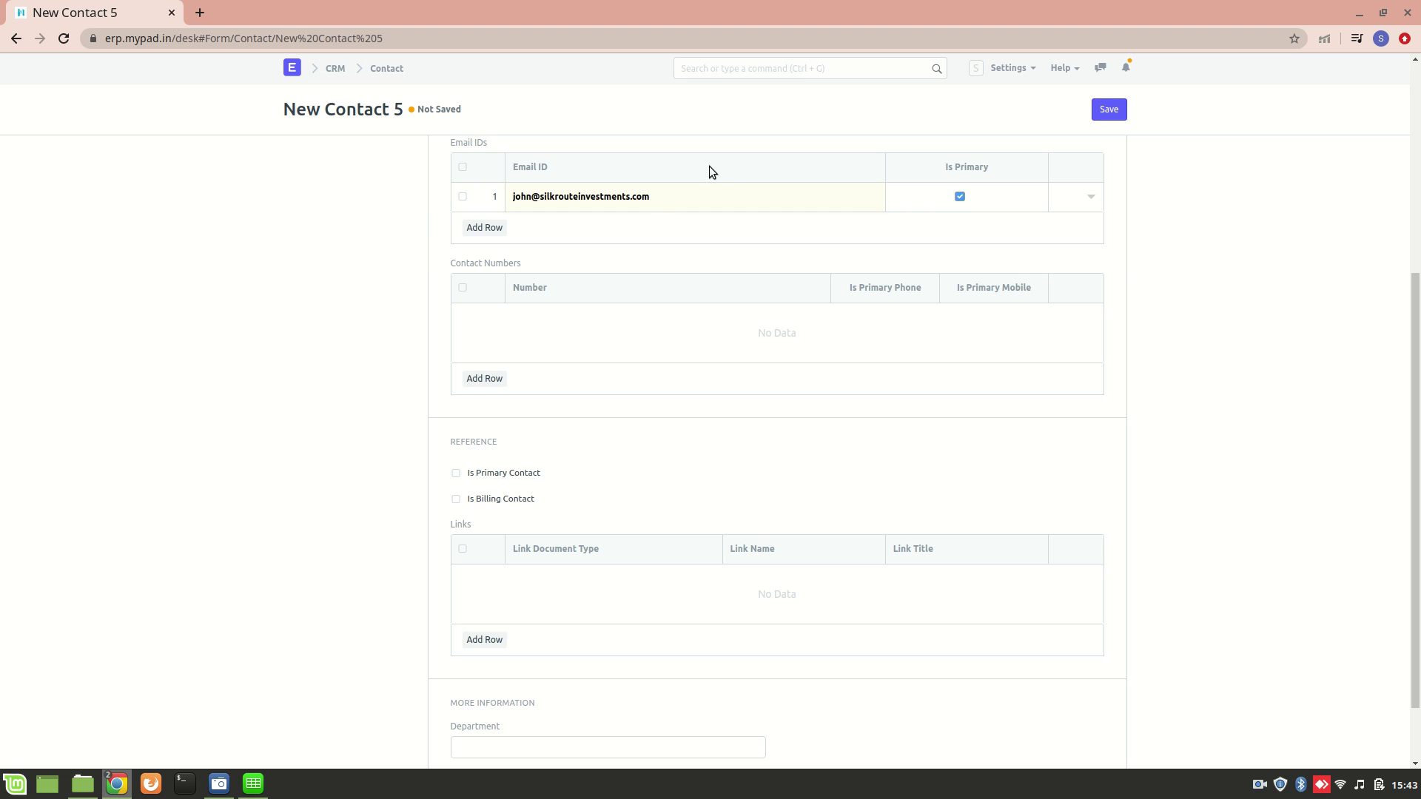
pyautogui.scroll(3, 726, 169)
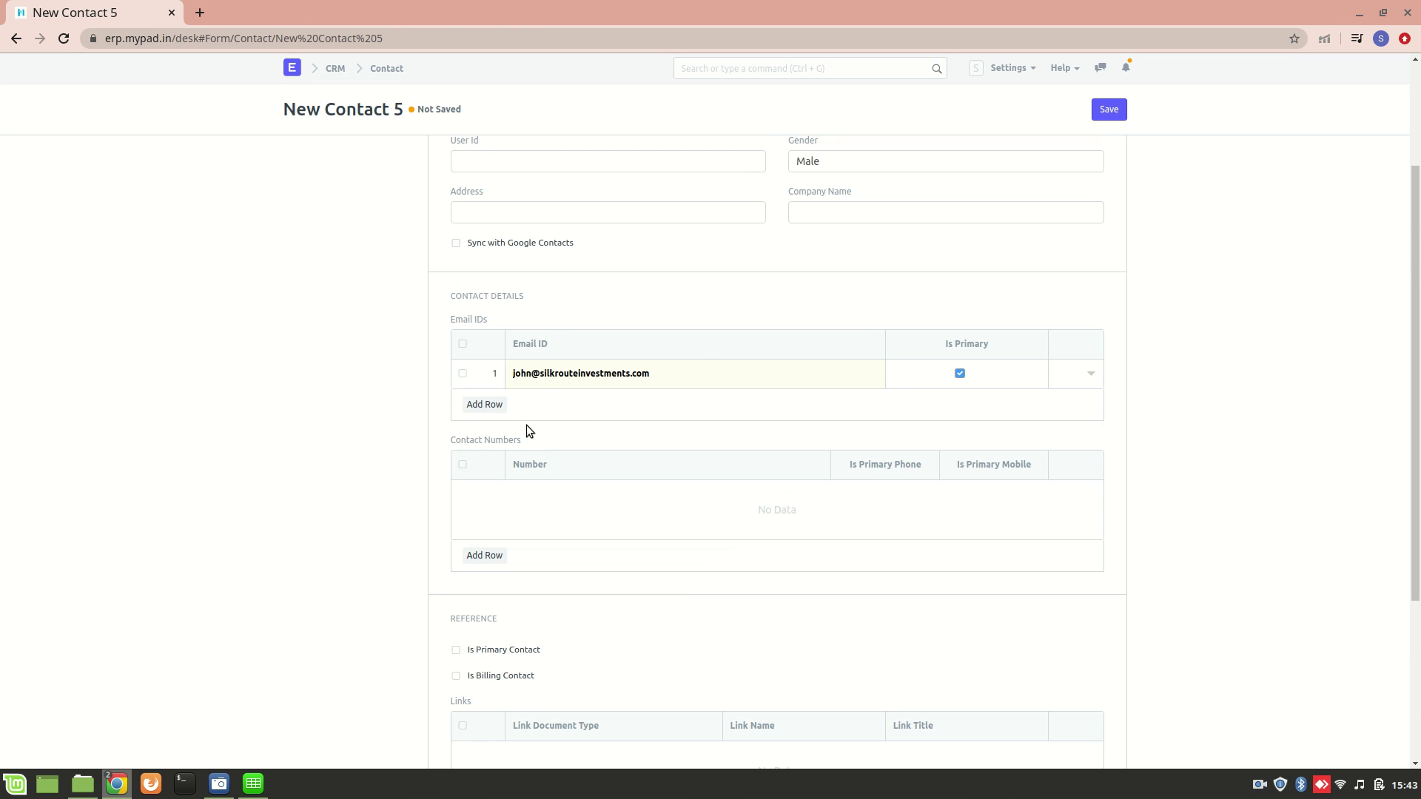
# Add a Contact Numbers row with the contact's phone number, ticked Is Primary Mobile
pyautogui.click(485, 554)
pyautogui.click(542, 261)
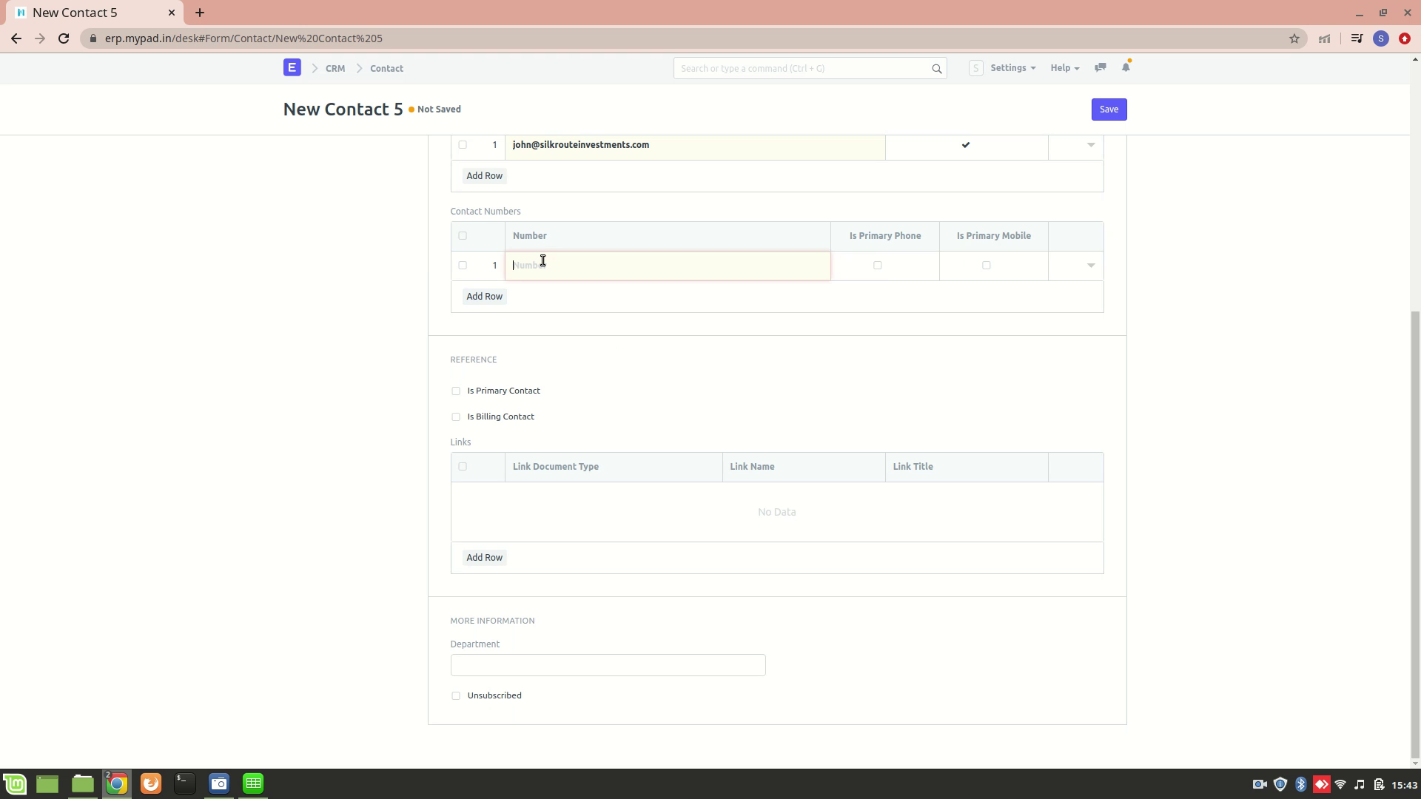
pyautogui.click(985, 265)
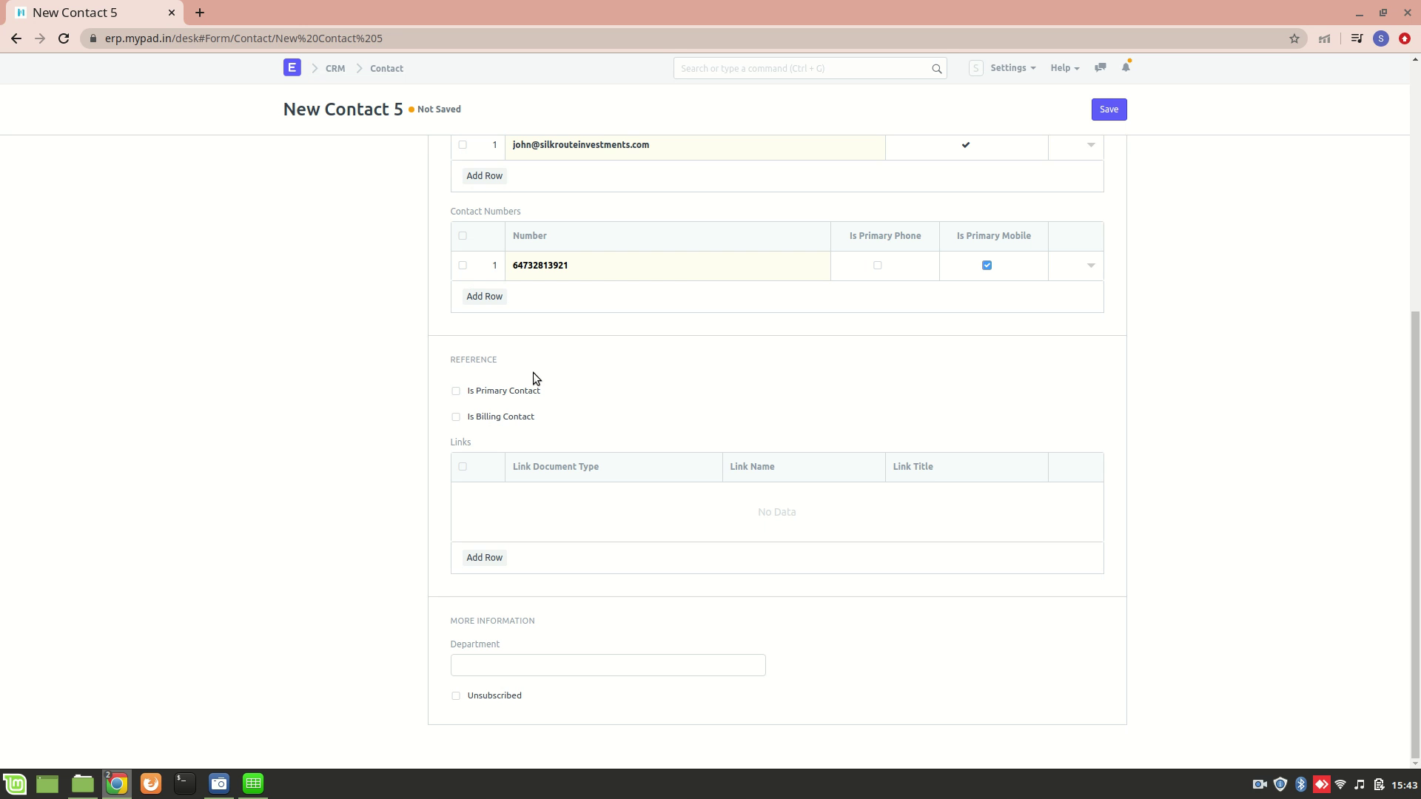
pyautogui.scroll(5, 533, 372)
pyautogui.doubleClick(465, 261)
pyautogui.scroll(-5, 466, 261)
pyautogui.scroll(5, 407, 518)
pyautogui.scroll(-5, 465, 259)
pyautogui.click(491, 558)
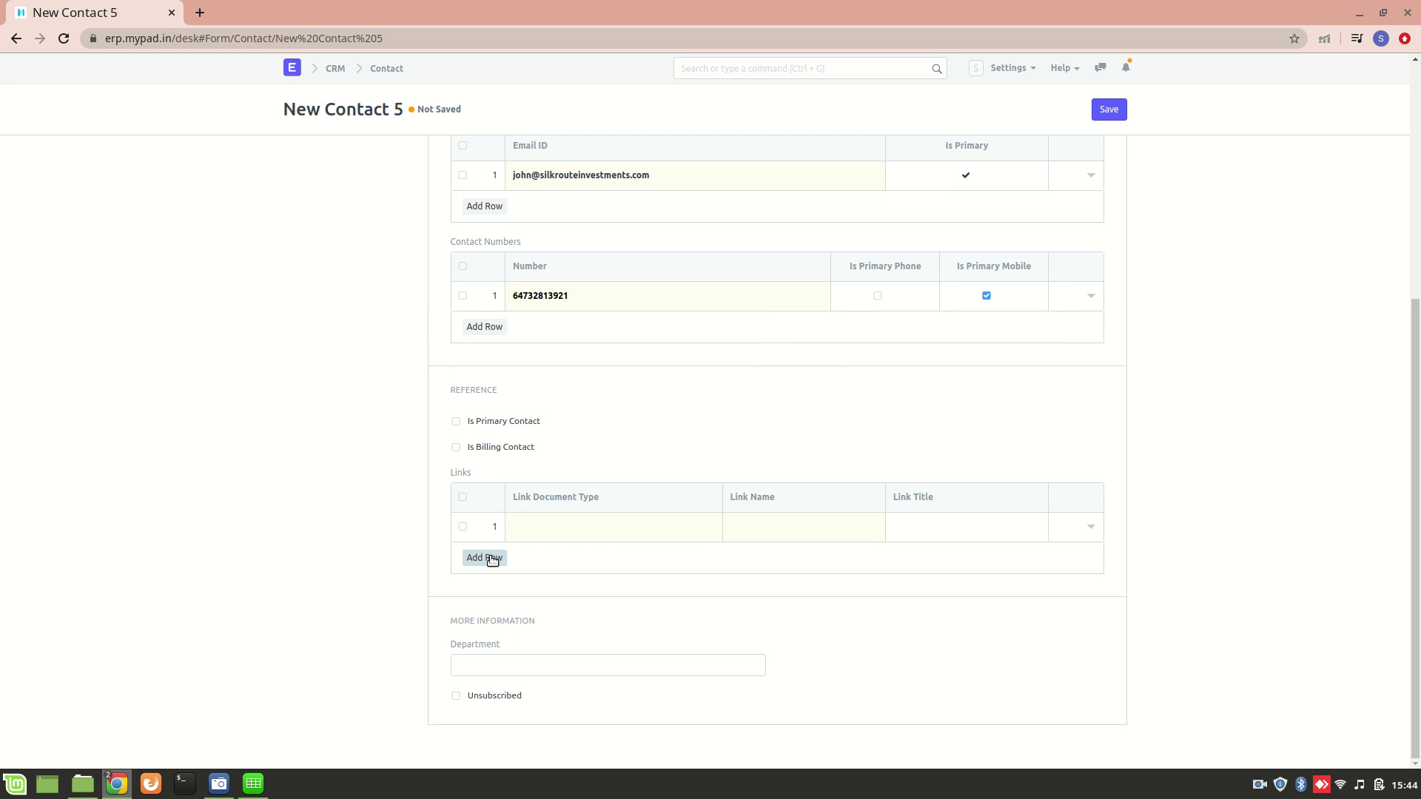
pyautogui.click(568, 531)
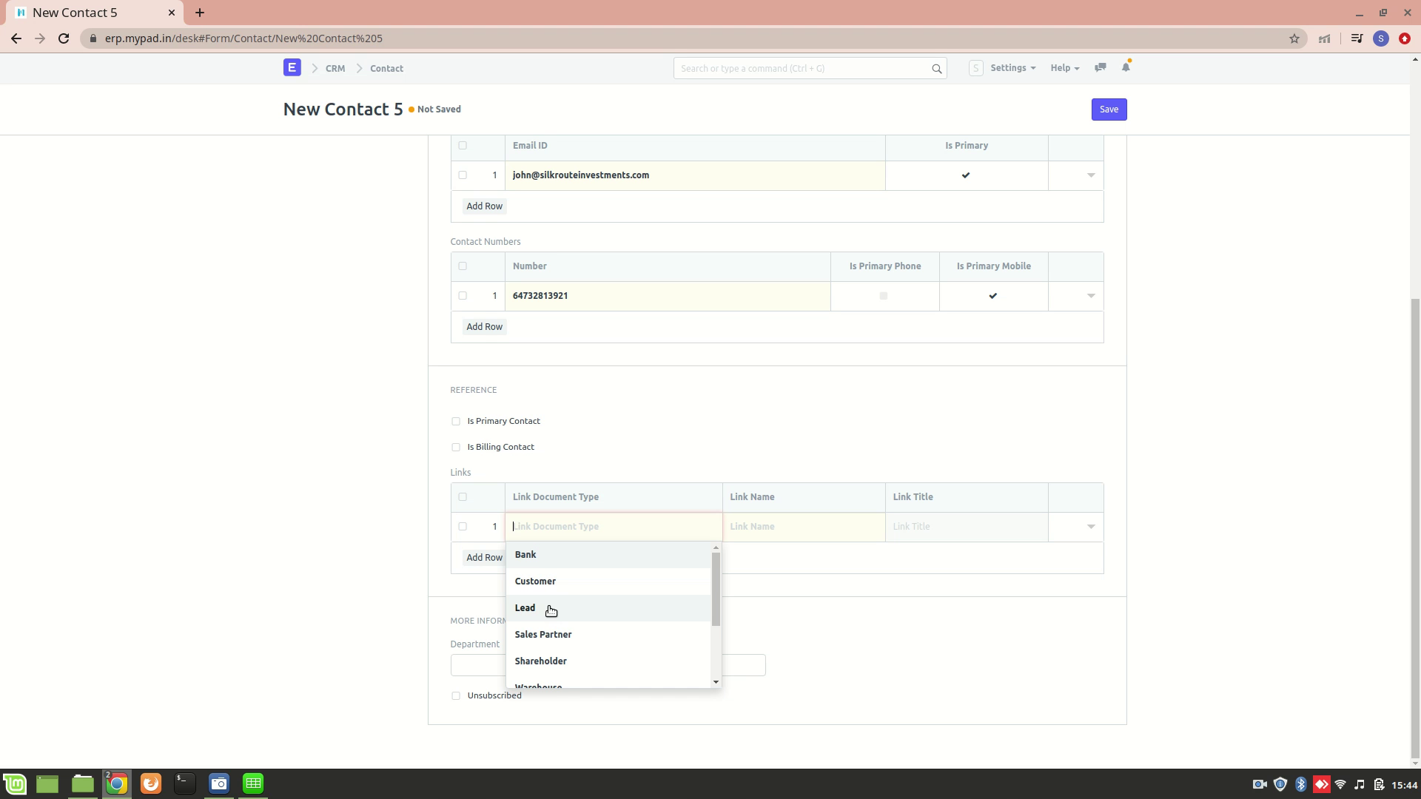
pyautogui.scroll(-2, 574, 593)
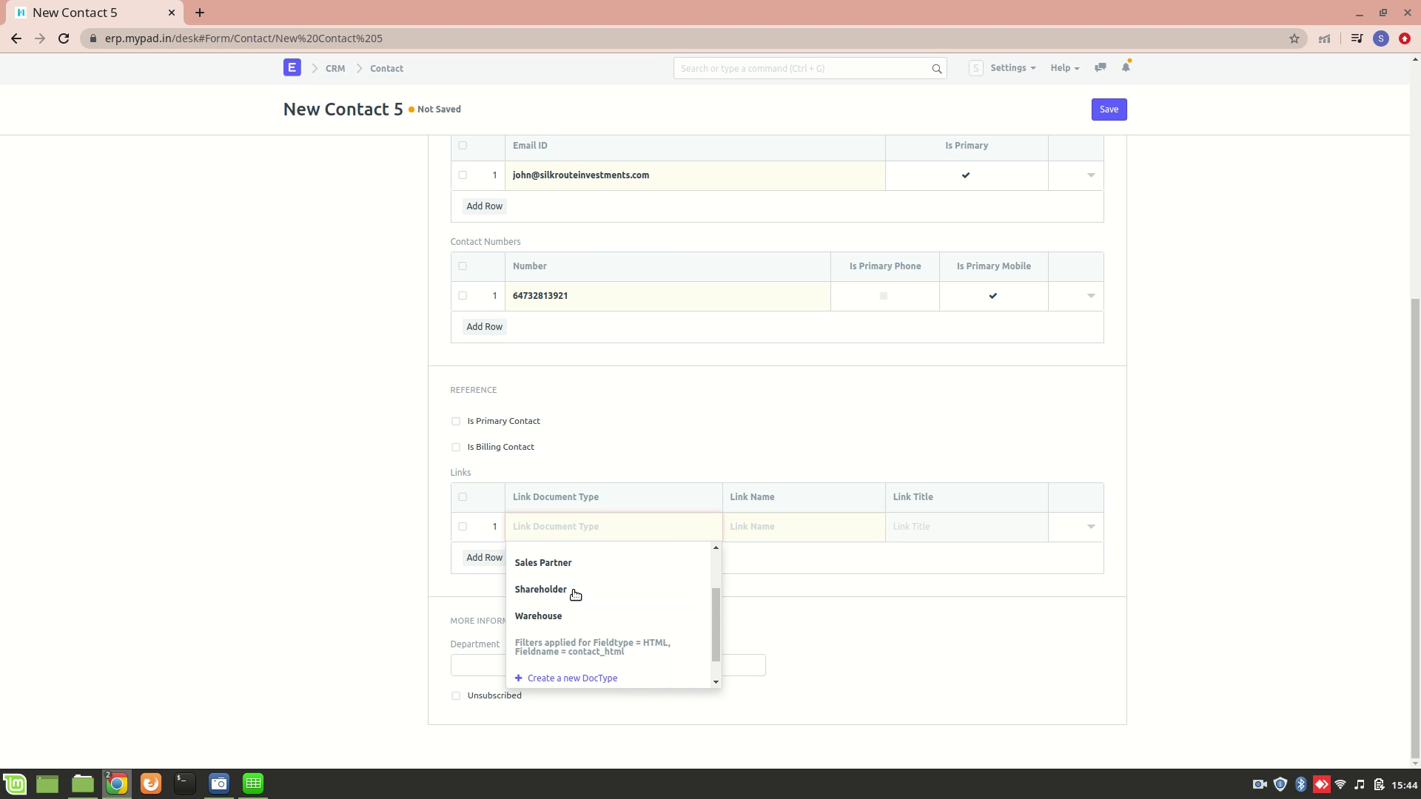
pyautogui.scroll(2, 538, 572)
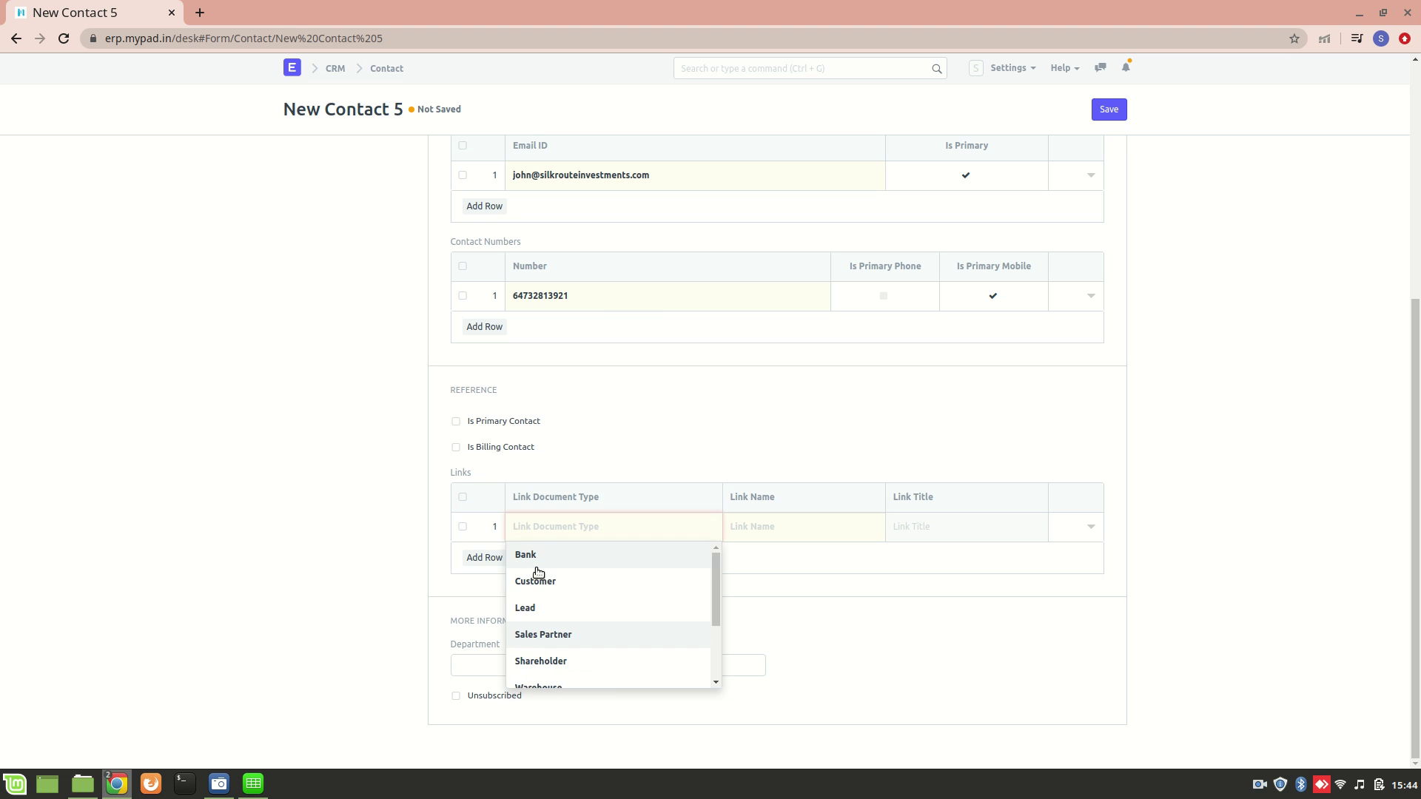
pyautogui.click(563, 440)
pyautogui.scroll(5, 558, 421)
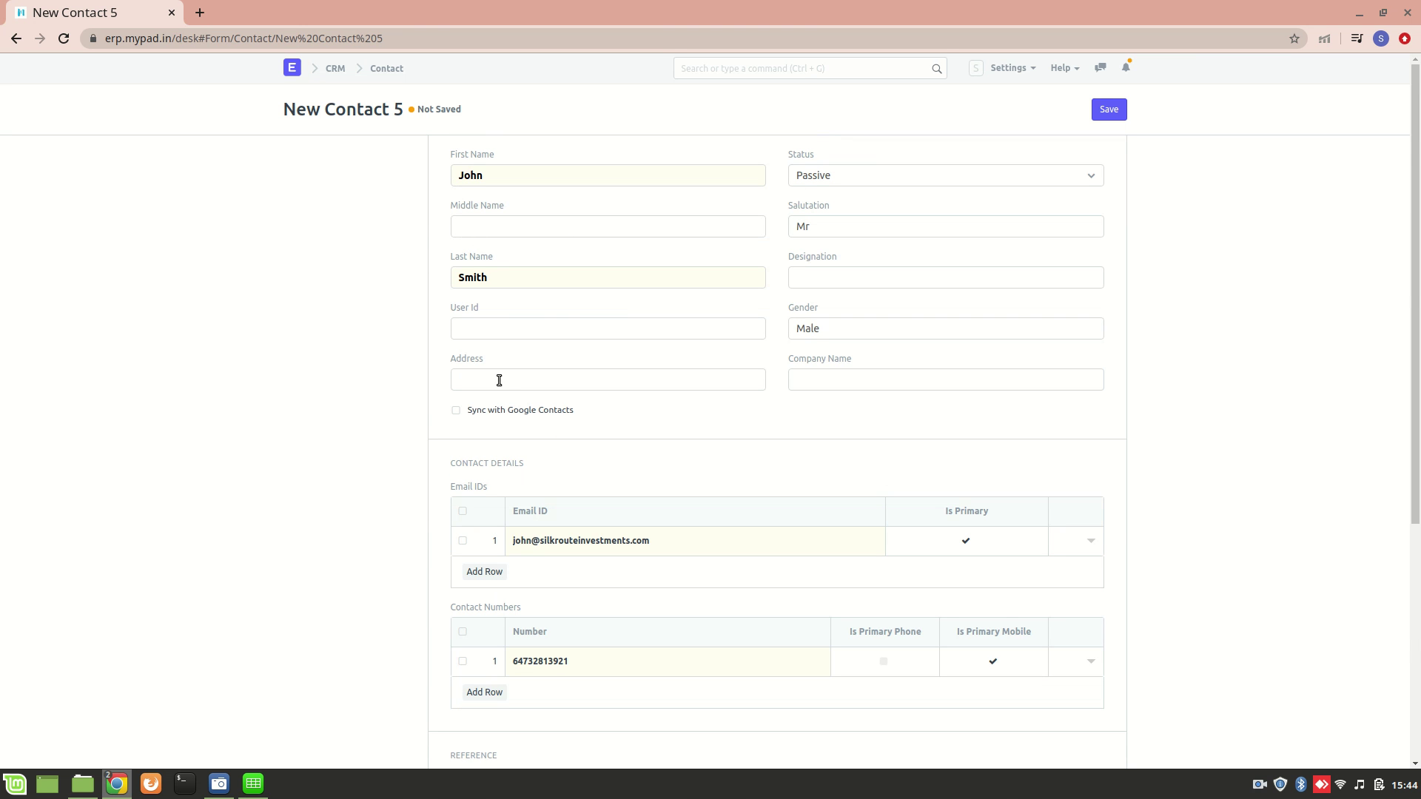
pyautogui.scroll(-5, 498, 380)
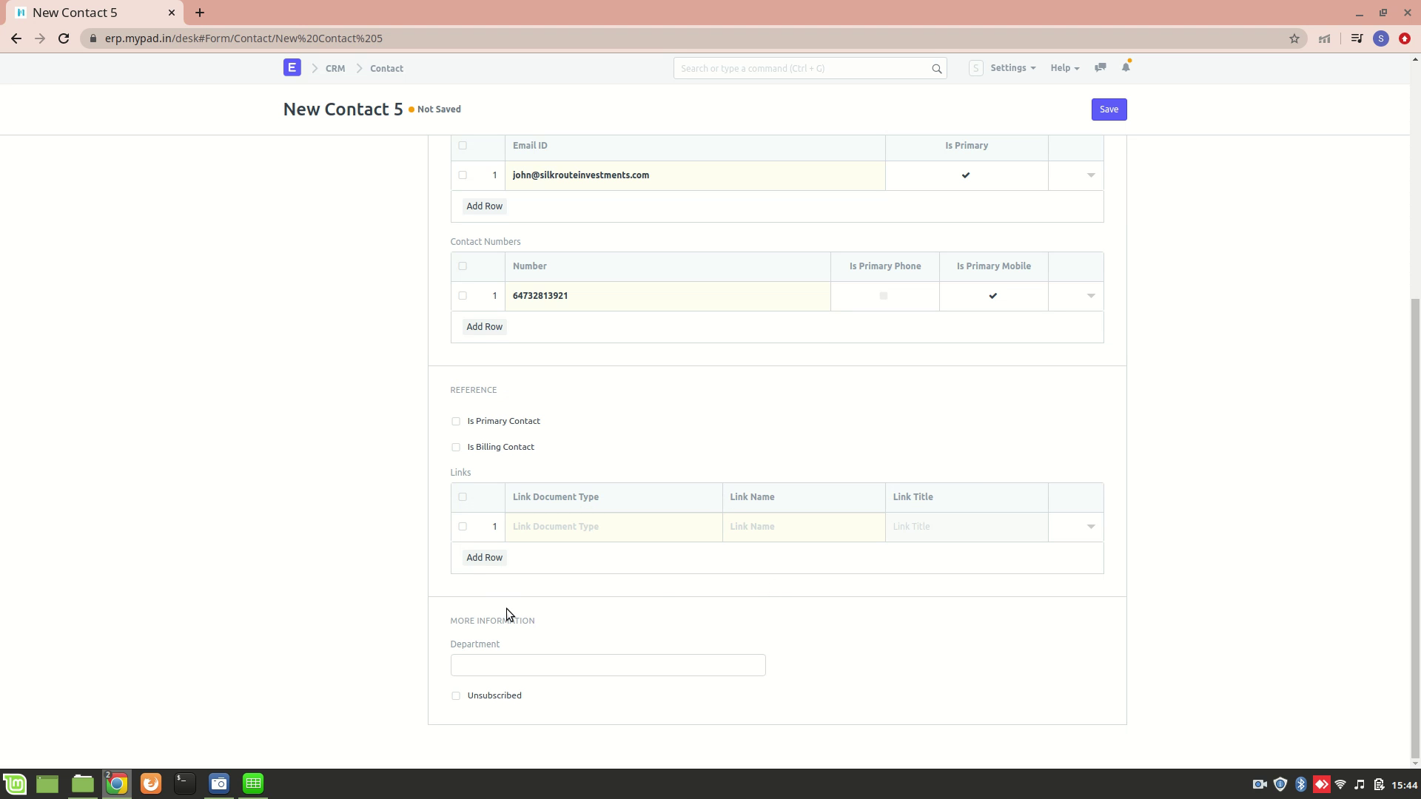
# Save the contact, invite it as a user, and close the welcome-email message
pyautogui.click(1121, 117)
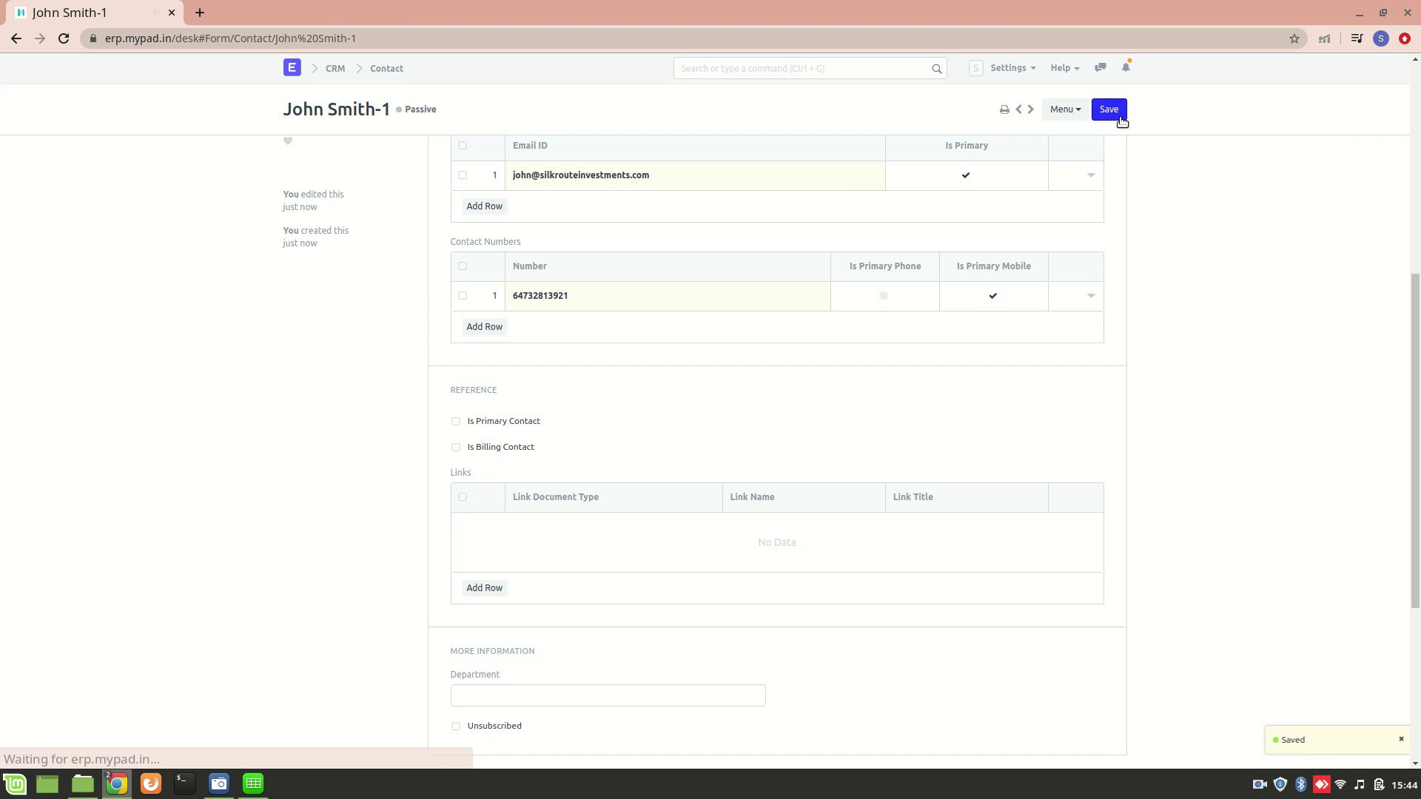
pyautogui.scroll(6, 845, 185)
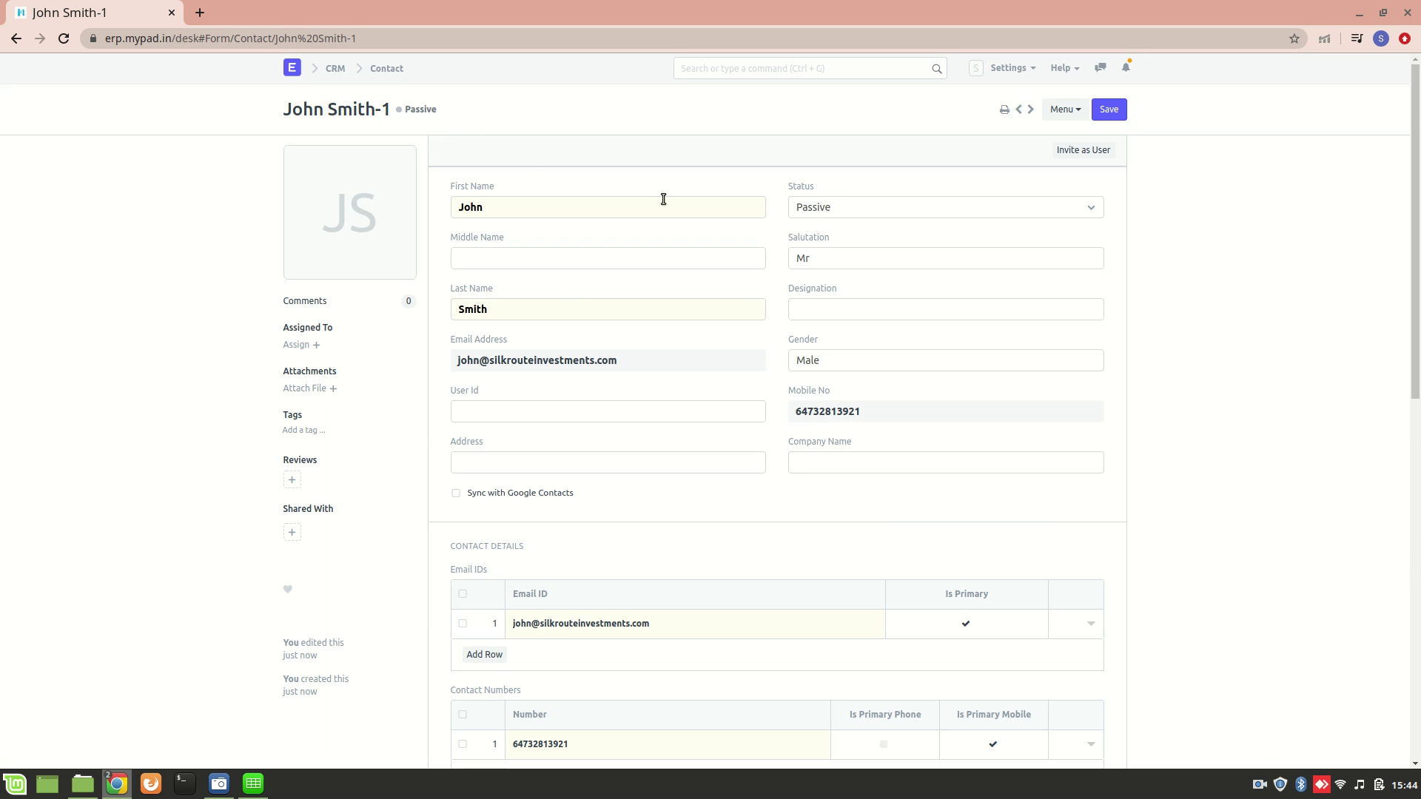
pyautogui.click(1085, 152)
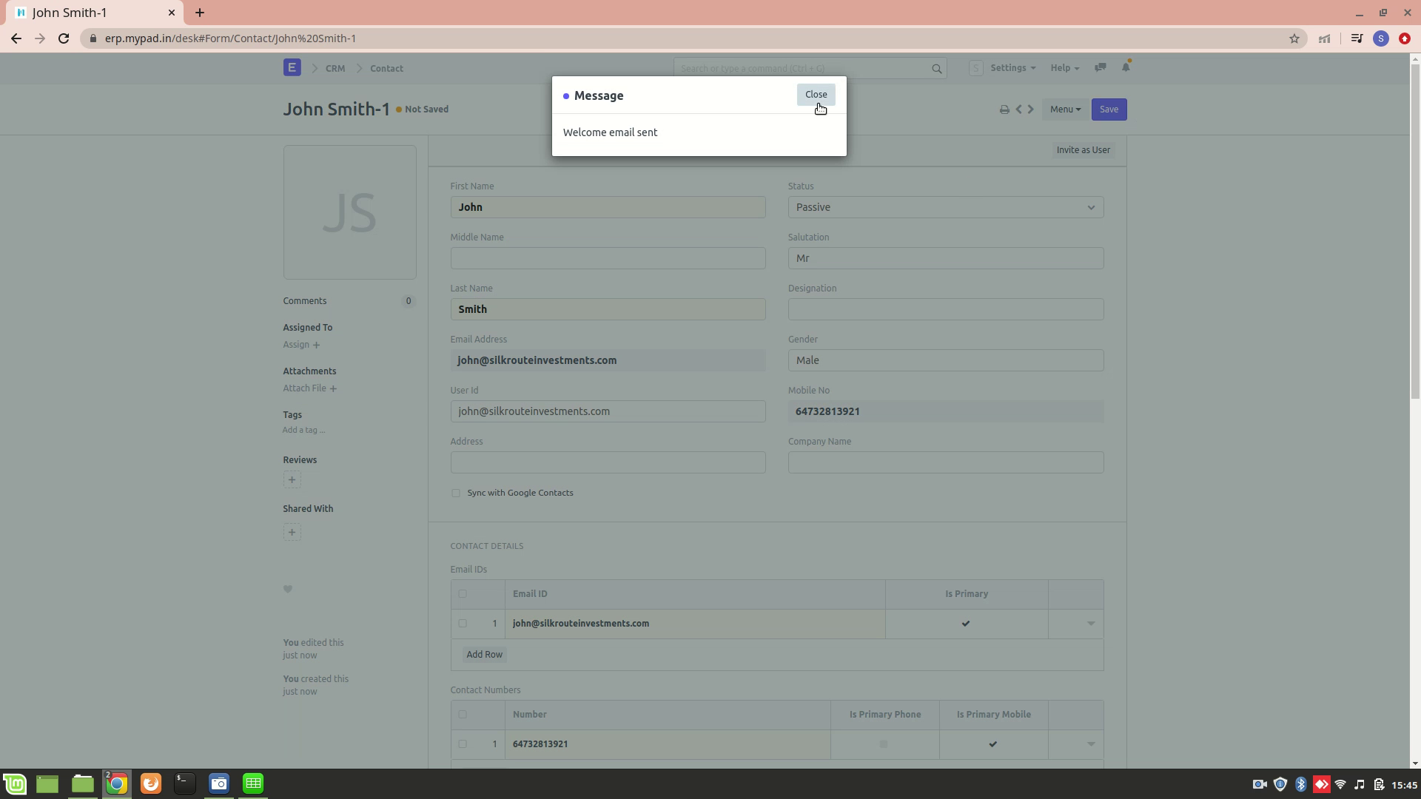
pyautogui.click(817, 100)
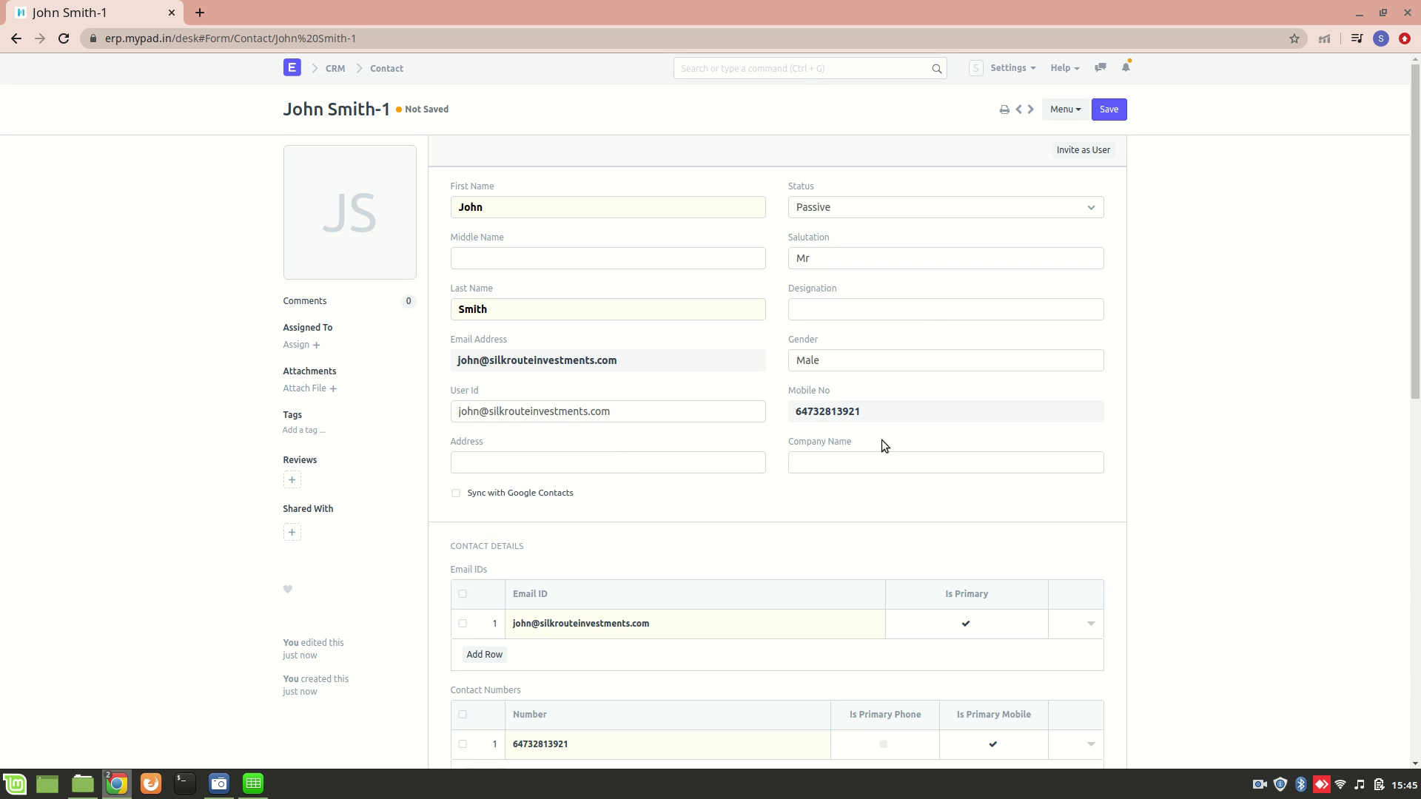
pyautogui.scroll(-3, 851, 511)
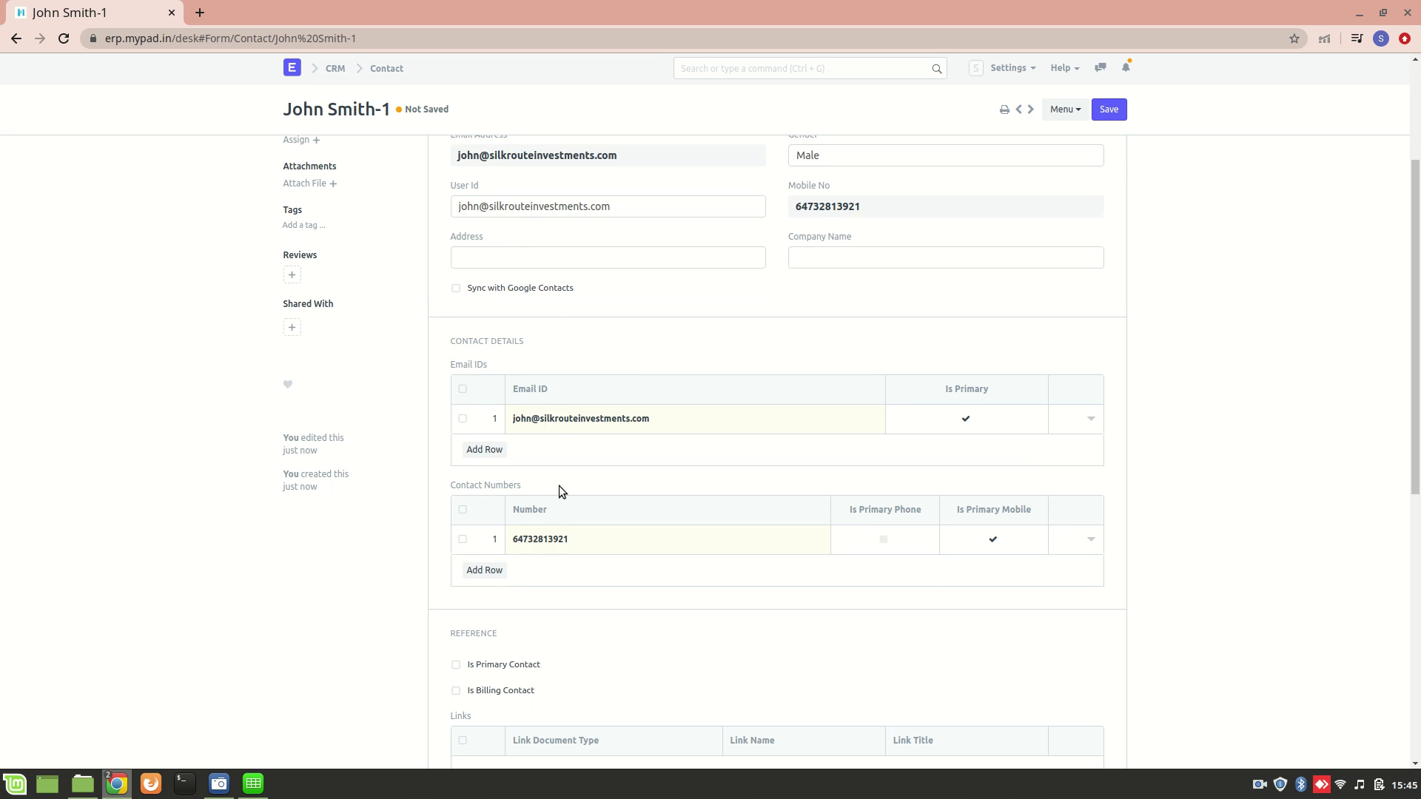
pyautogui.scroll(-4, 557, 507)
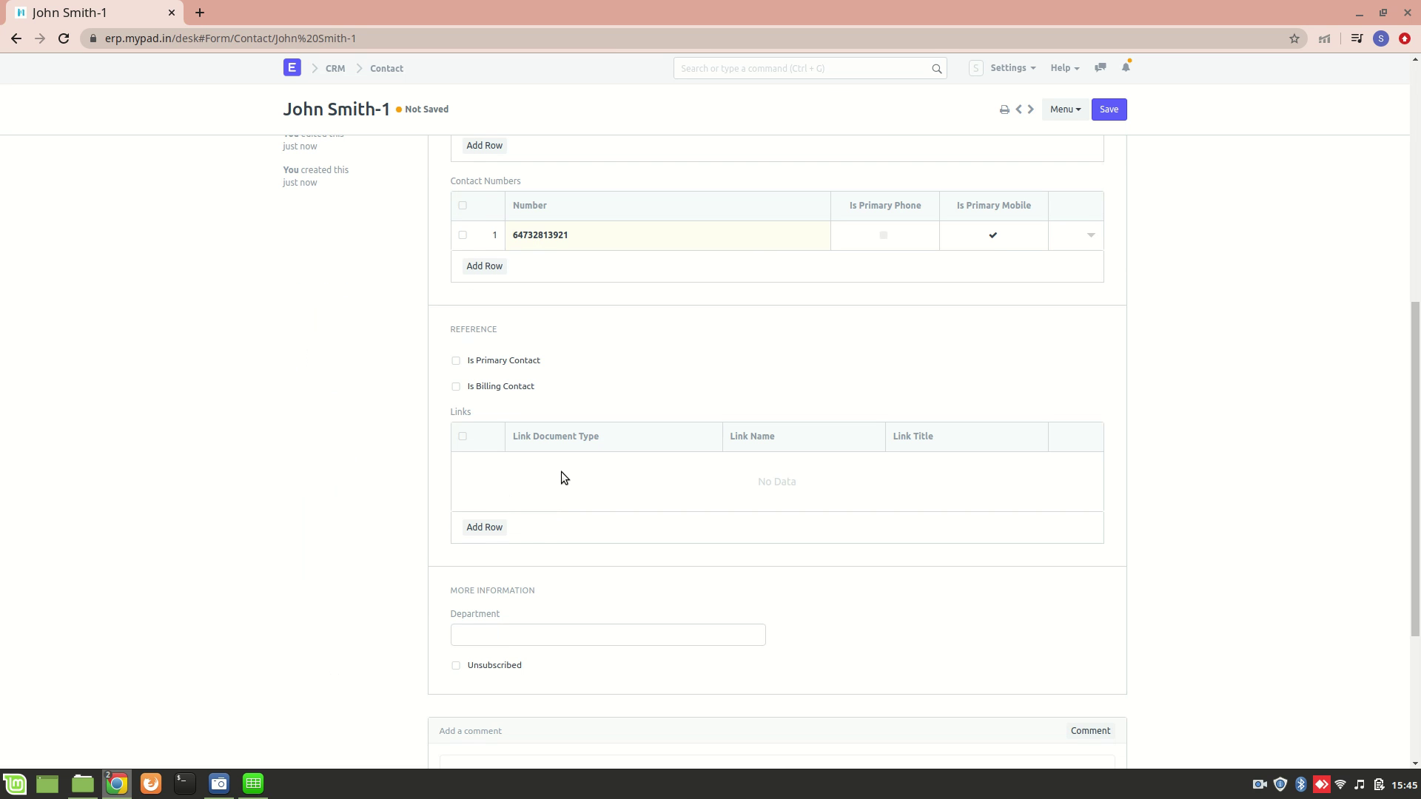
pyautogui.click(830, 67)
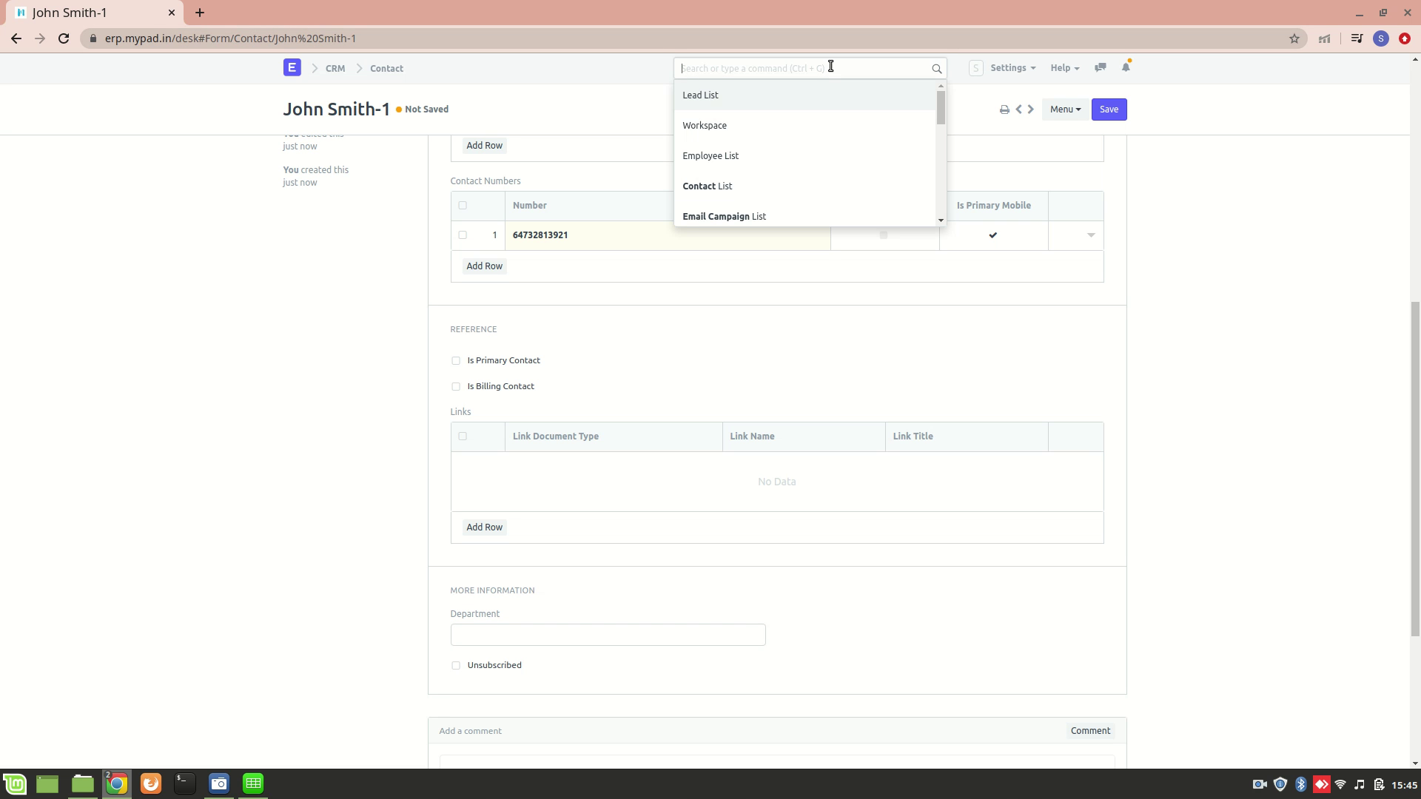
pyautogui.write('cust')
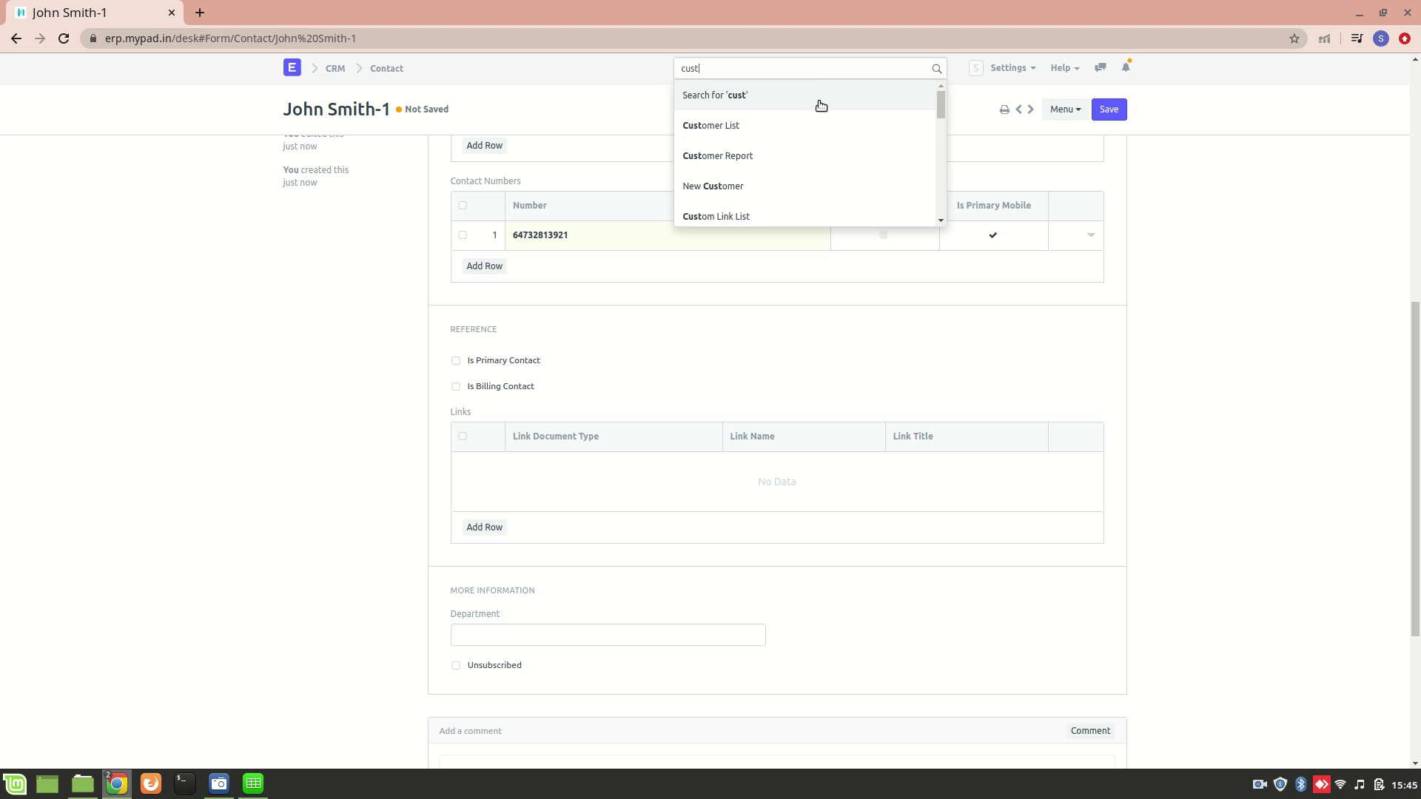
pyautogui.write('omer')
pyautogui.click(819, 125)
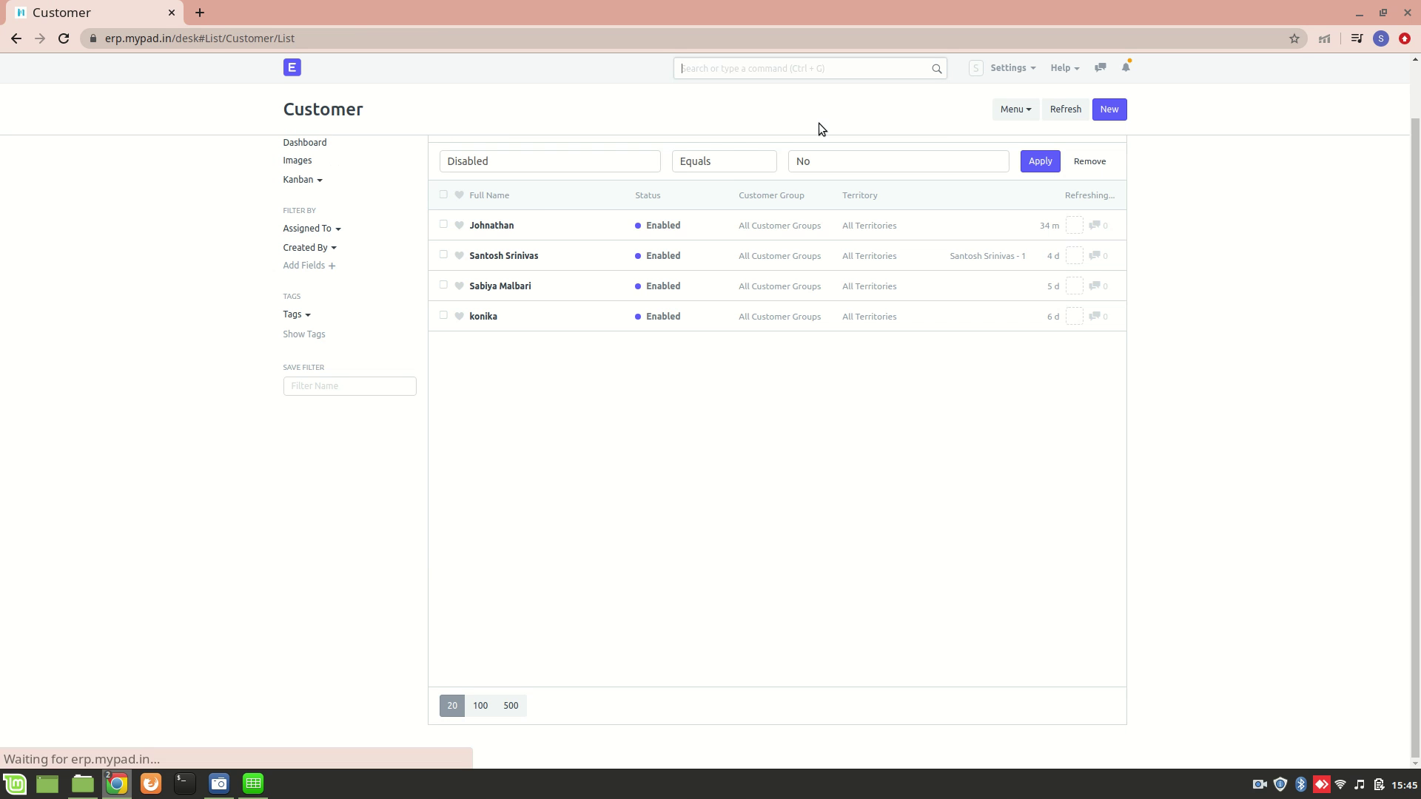
pyautogui.click(495, 226)
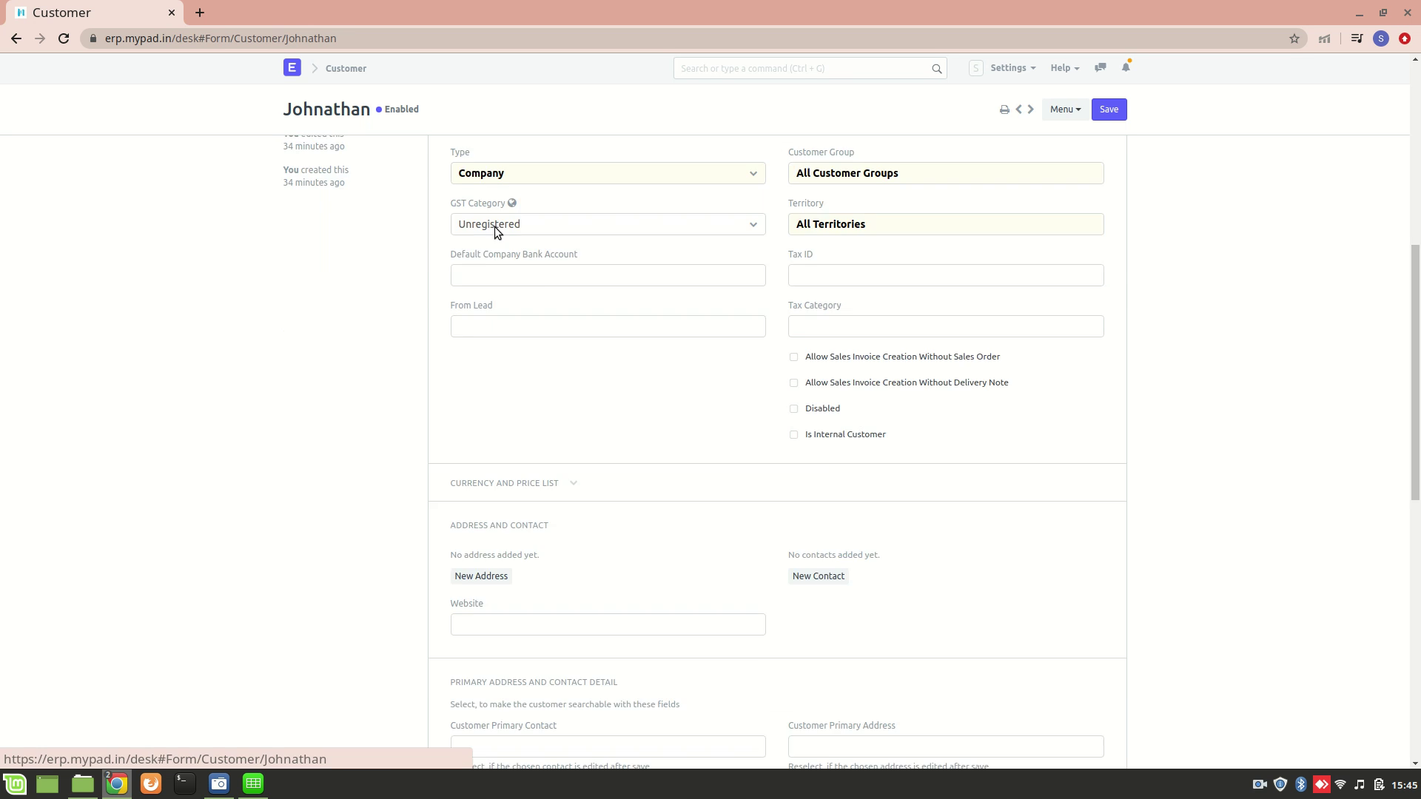
pyautogui.scroll(-5, 388, 384)
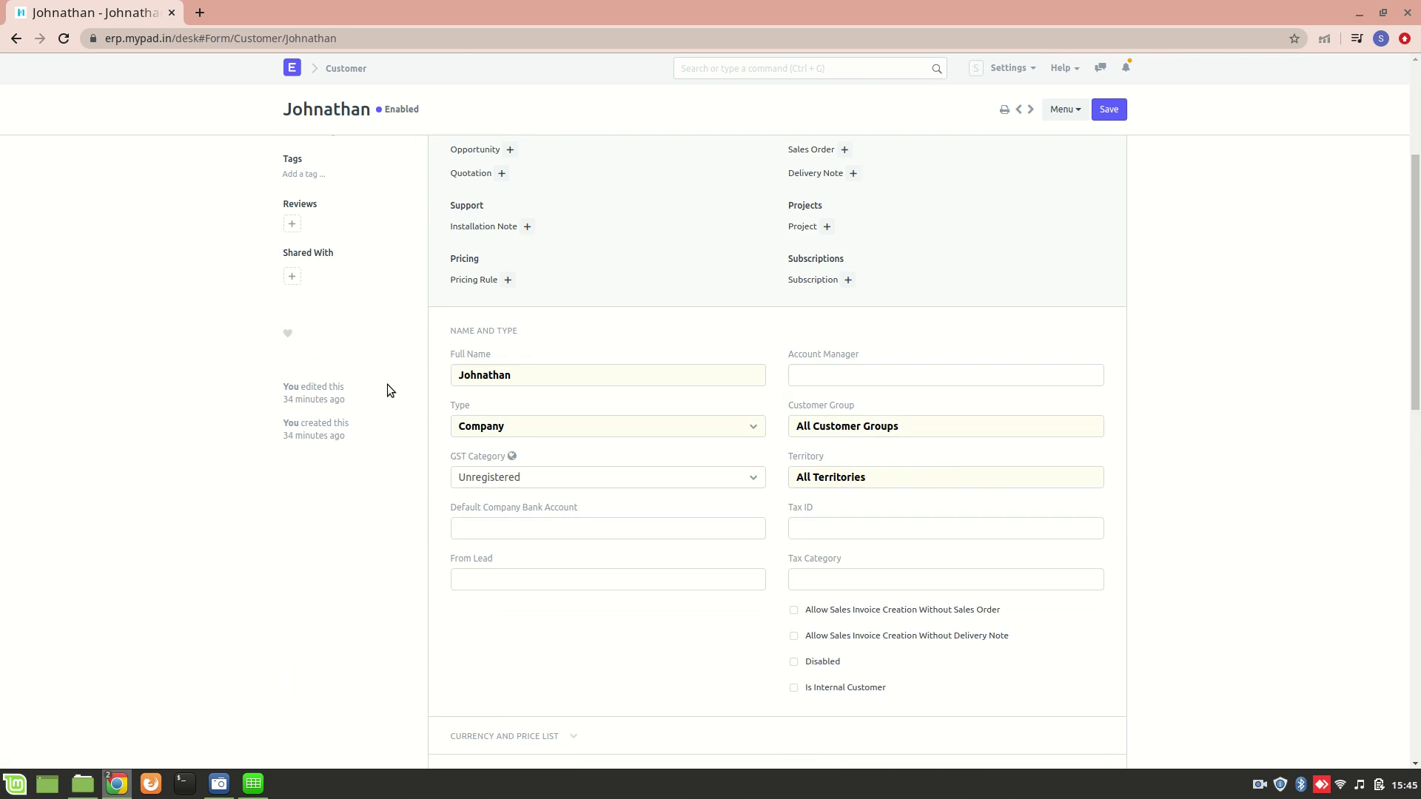
pyautogui.scroll(-3, 472, 361)
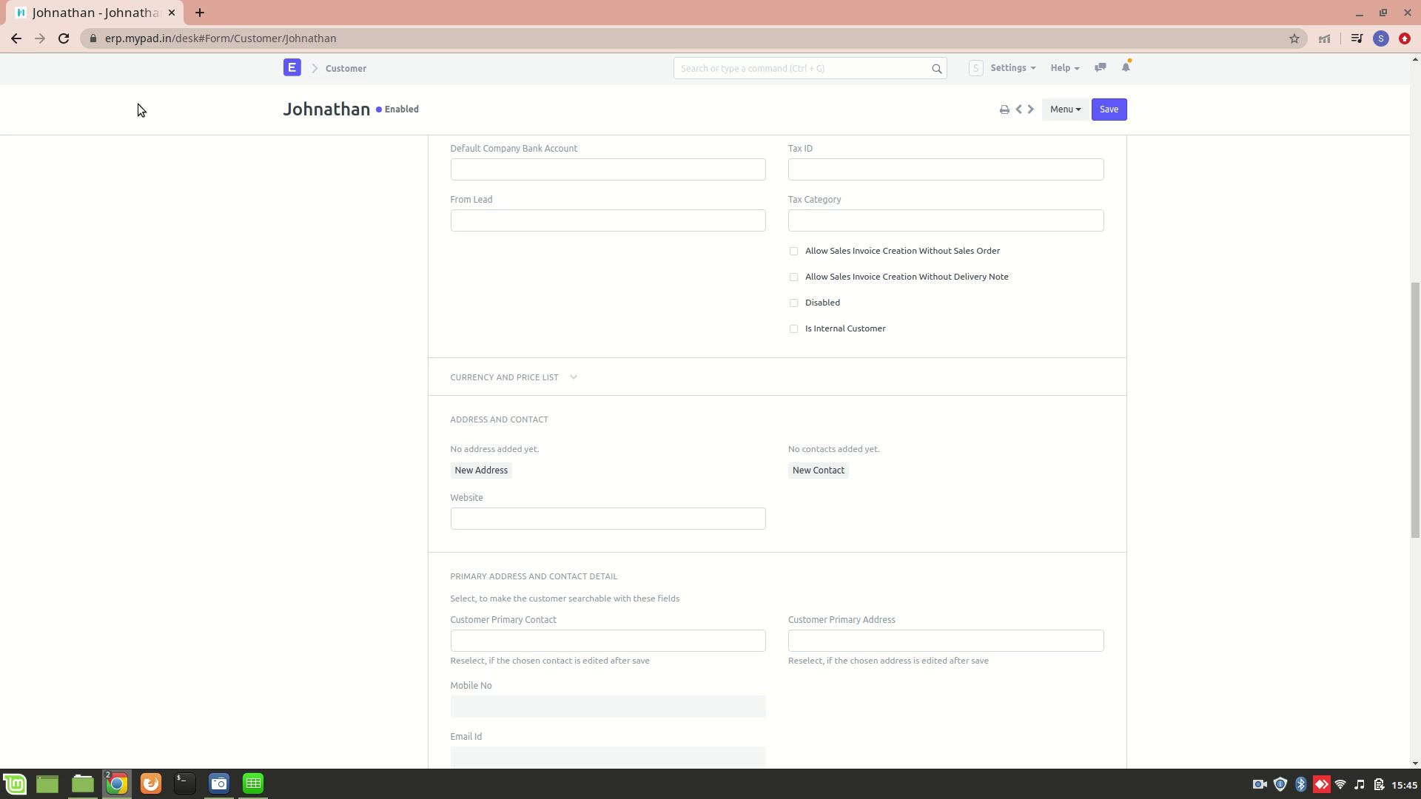
pyautogui.click(15, 38)
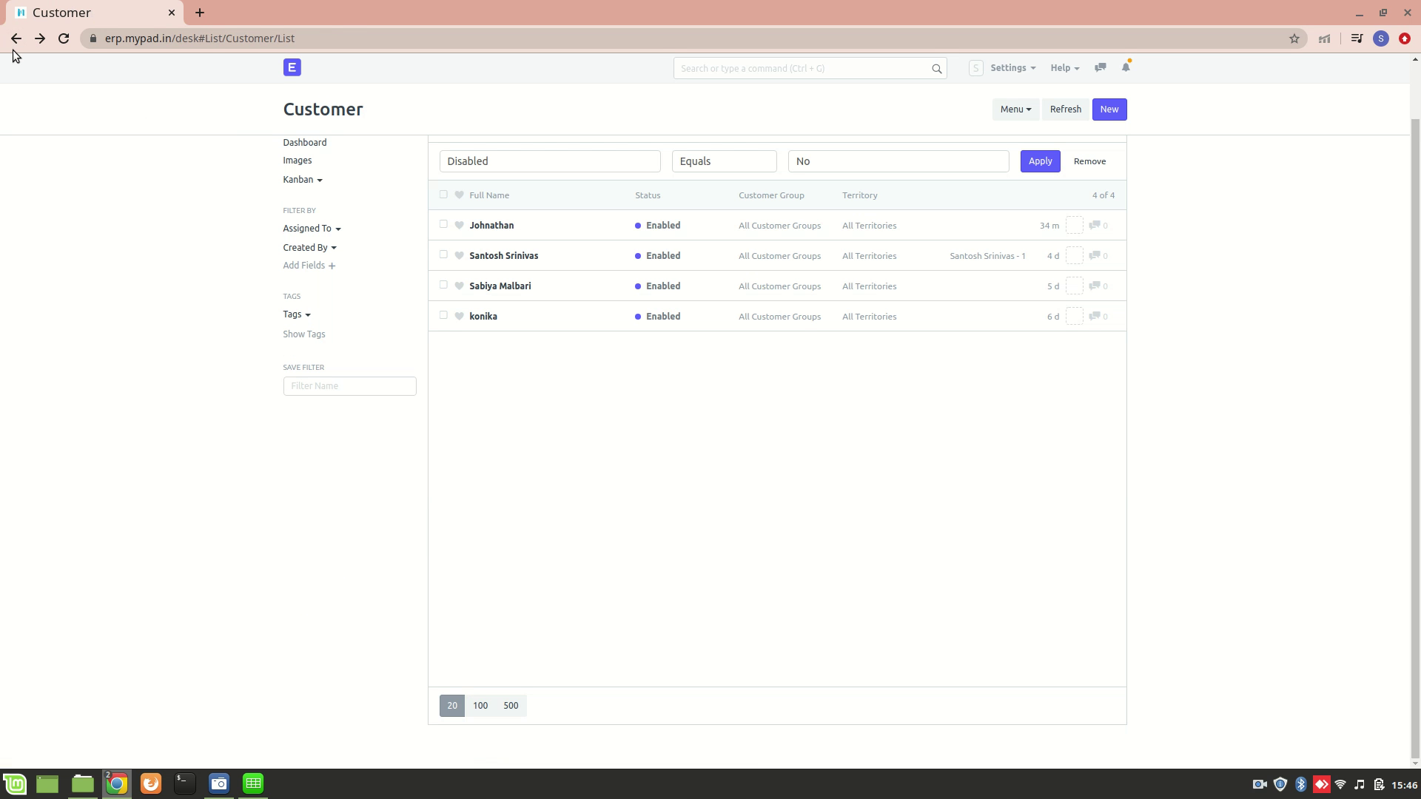
pyautogui.click(11, 47)
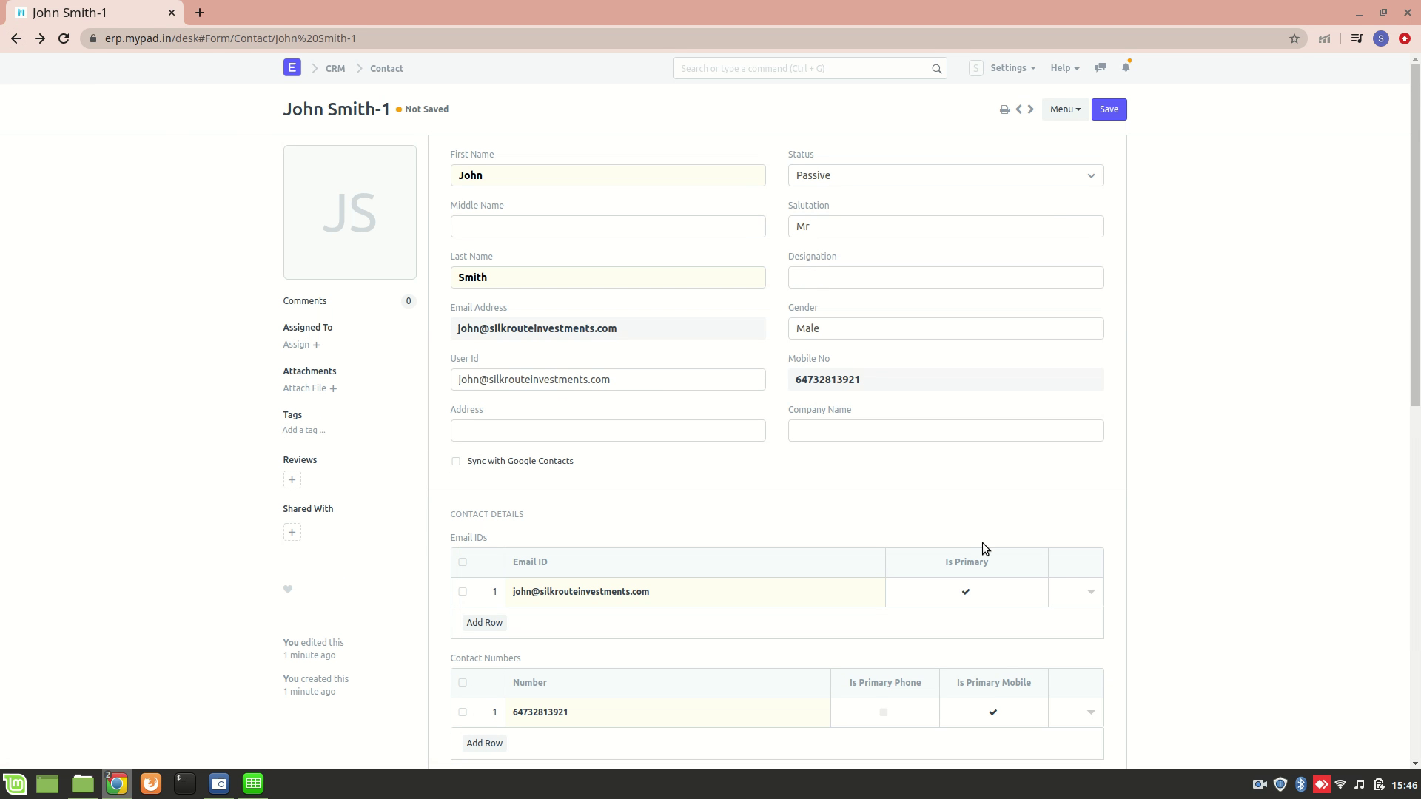
pyautogui.click(1259, 779)
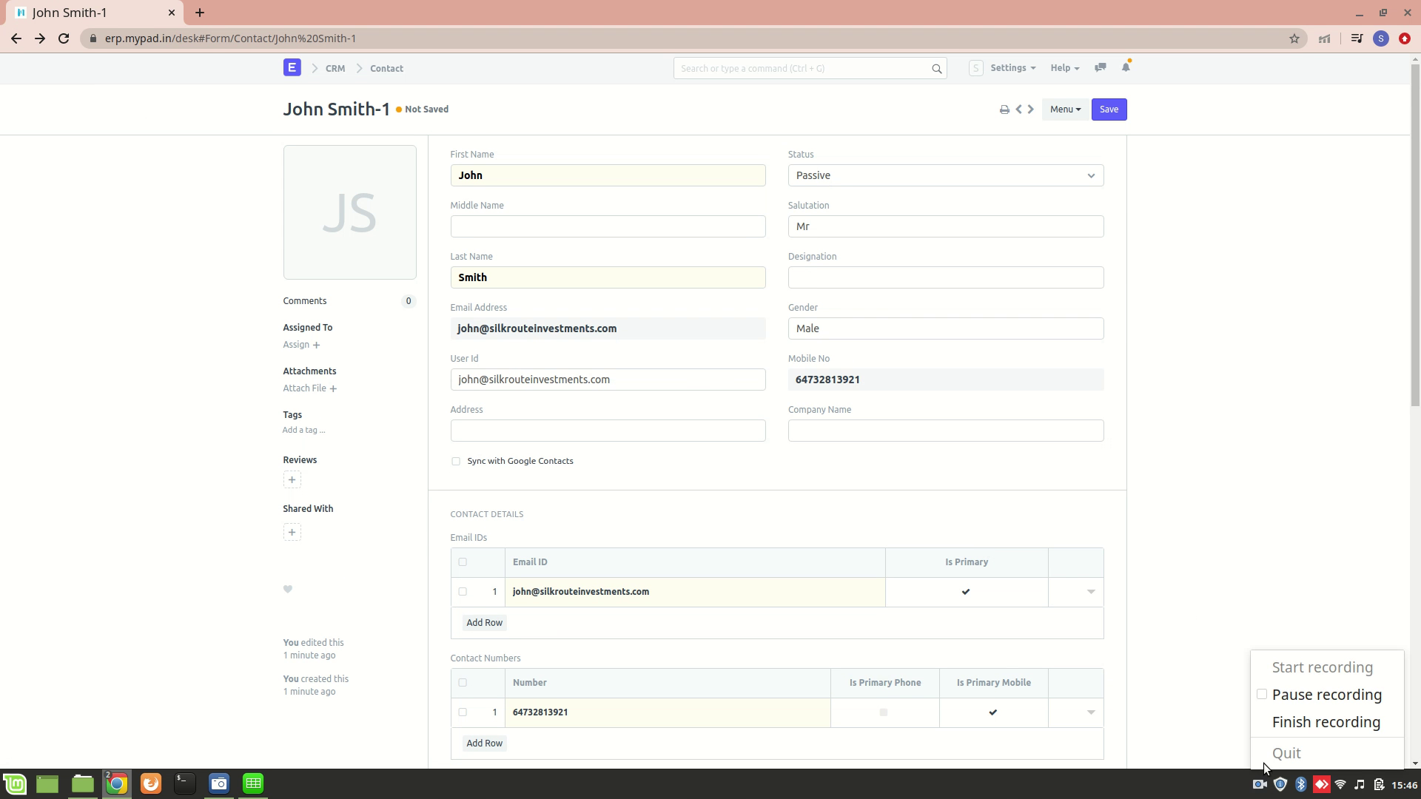